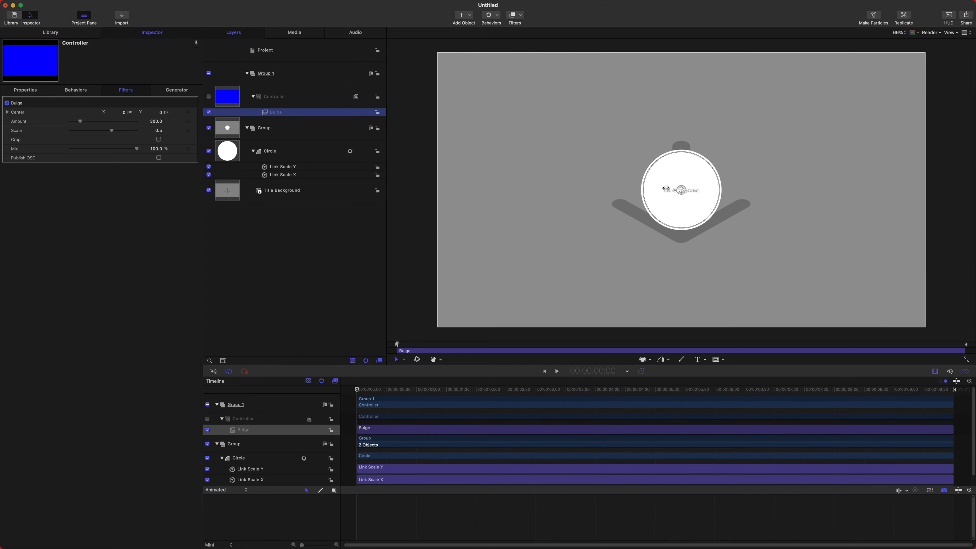
Add a Link parameter behavior to the Circle's Position X with the Controller as its source object.
{"action": "left_click", "coordinate": [291, 150]}
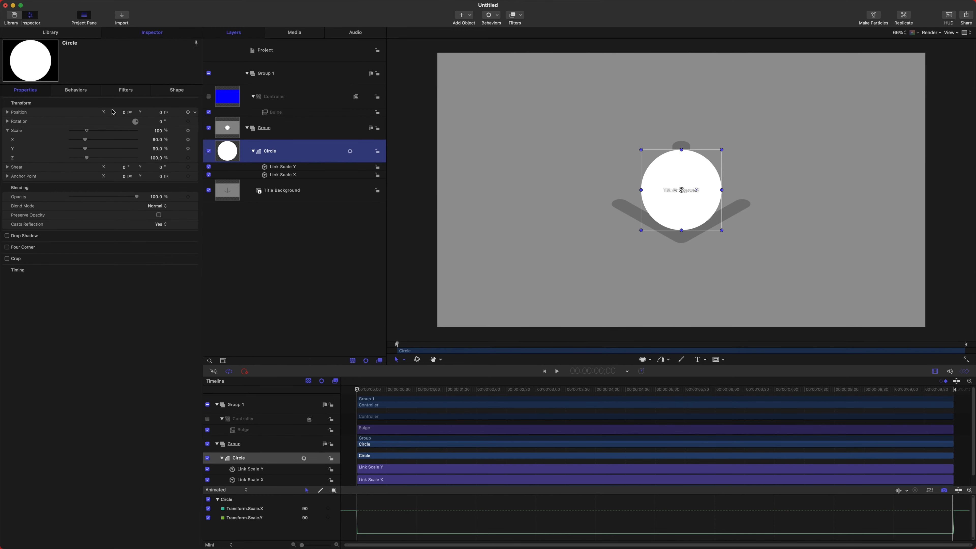
{"action": "left_click", "coordinate": [7, 112]}
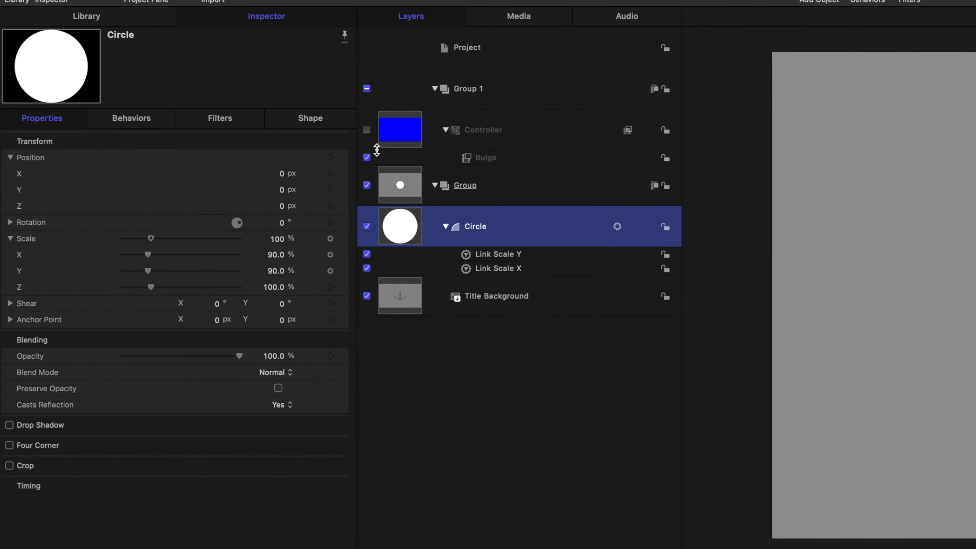
{"action": "left_click", "coordinate": [383, 189]}
{"action": "mouse_move", "coordinate": [453, 375]}
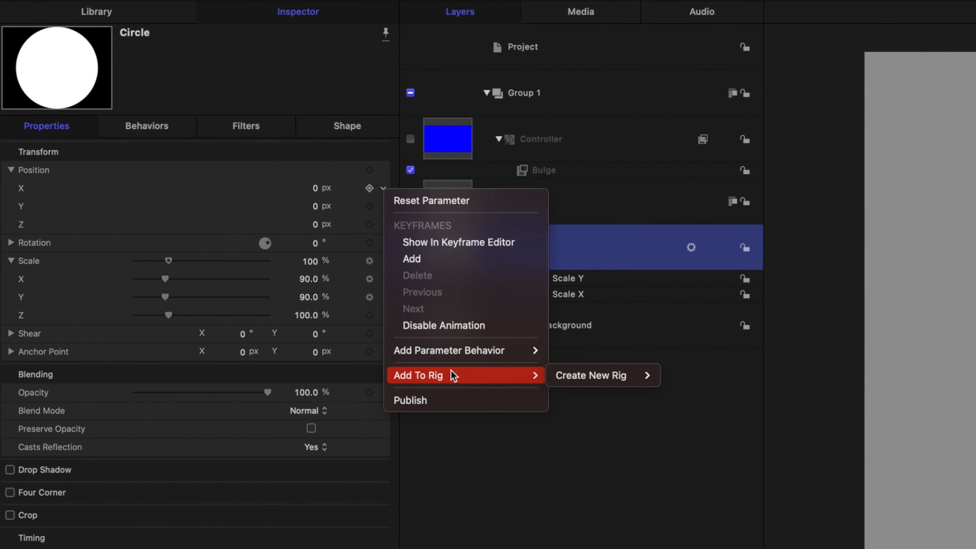
{"action": "mouse_move", "coordinate": [504, 353]}
{"action": "left_click", "coordinate": [567, 357]}
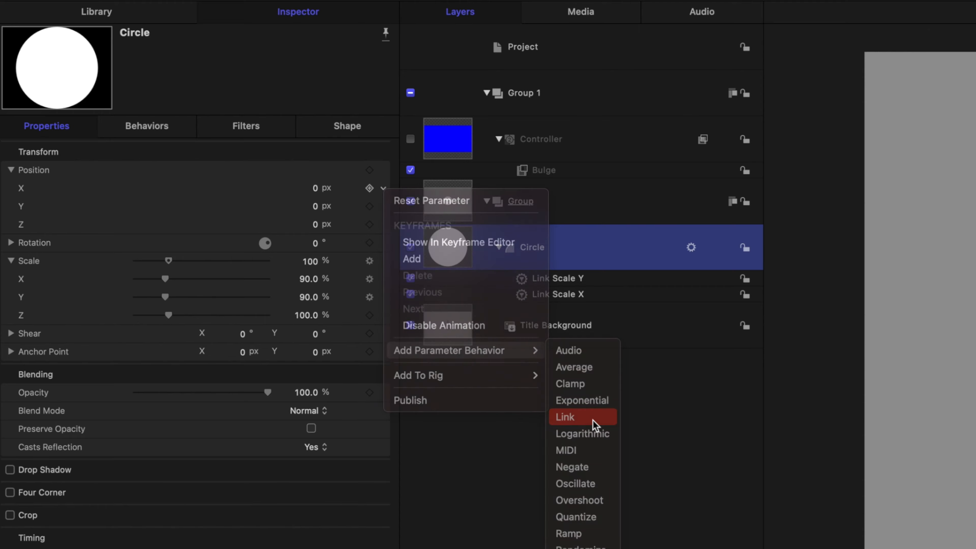
{"action": "left_click_drag", "start_coordinate": [450, 138], "coordinate": [307, 182]}
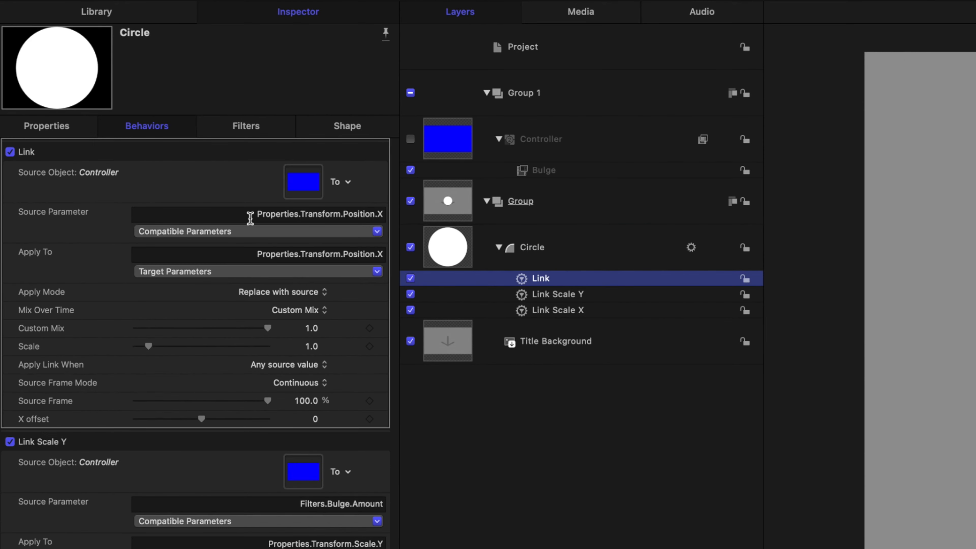
Set the new Link behavior's source parameter to the Bulge filter's Center X.
{"action": "left_click", "coordinate": [196, 234]}
{"action": "mouse_move", "coordinate": [273, 302]}
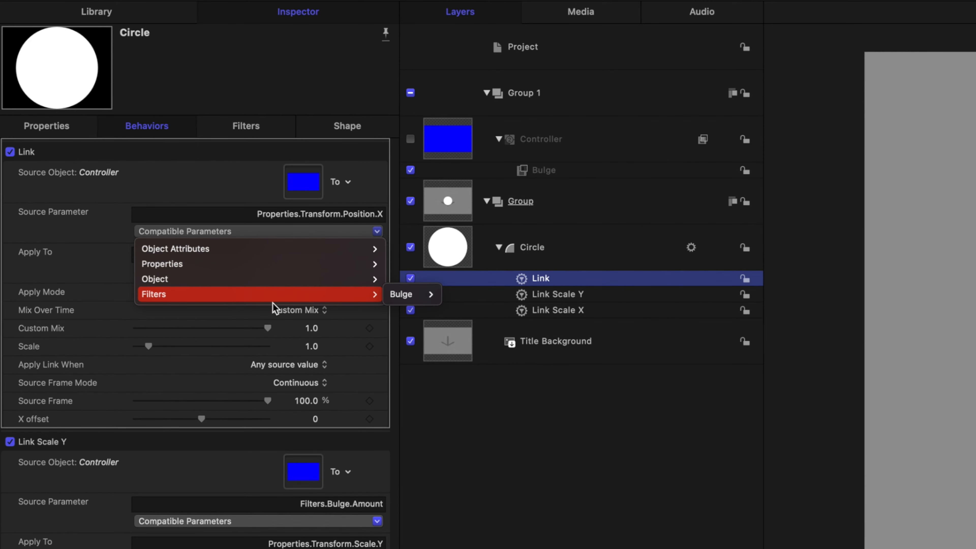
{"action": "mouse_move", "coordinate": [407, 294]}
{"action": "mouse_move", "coordinate": [453, 298]}
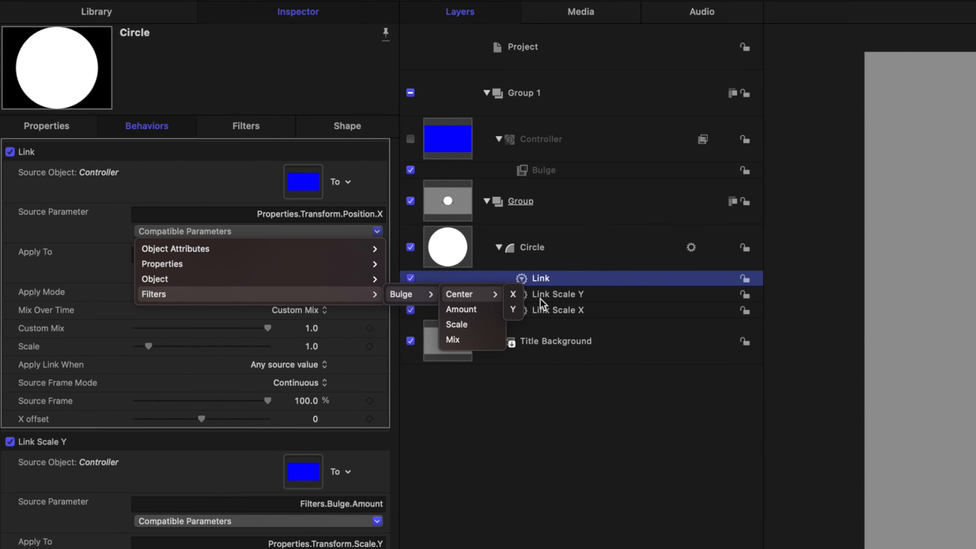
{"action": "left_click", "coordinate": [515, 296]}
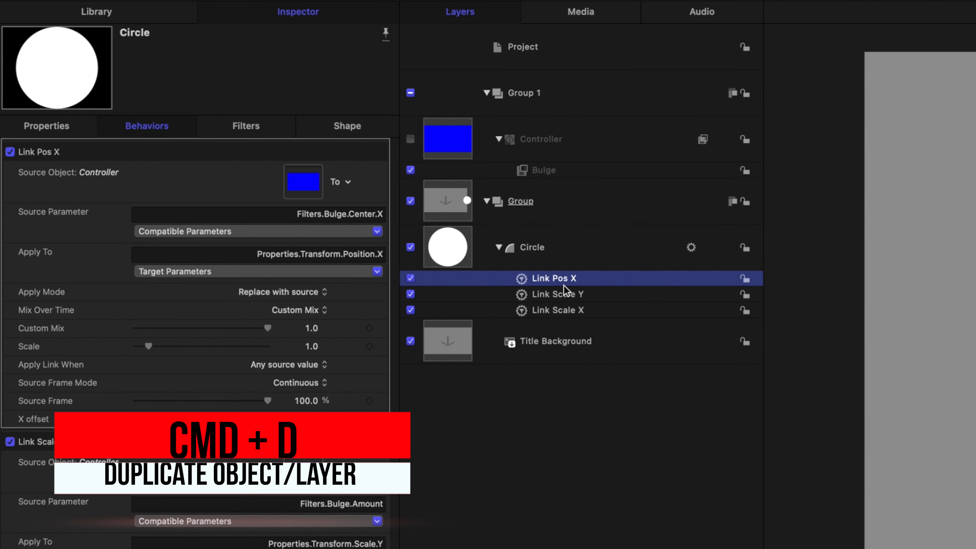
Duplicate the Link Pos X behavior and rename the copy Link Pos Y.
{"action": "key", "text": "super+d"}
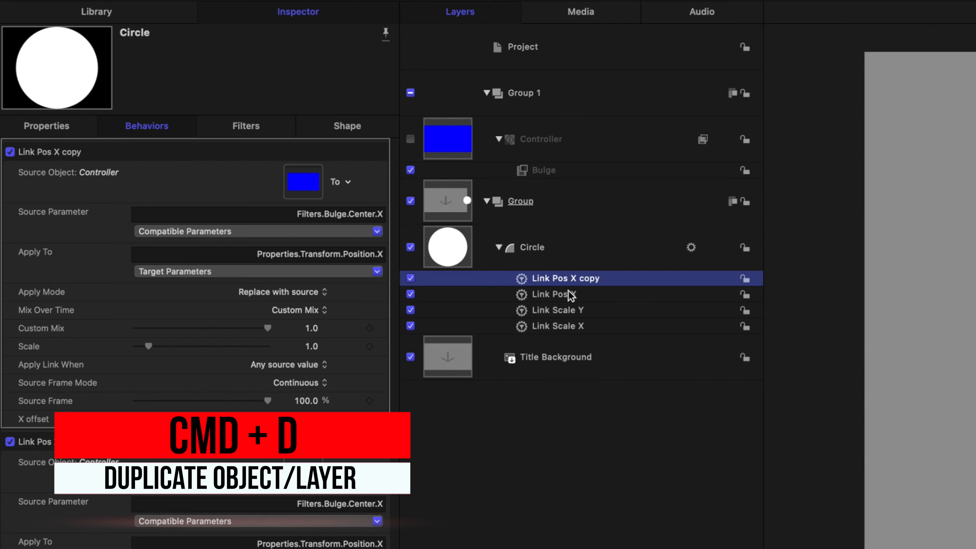
{"action": "double_click", "coordinate": [569, 280]}
{"action": "type", "text": "Y"}
{"action": "key", "text": "Return"}
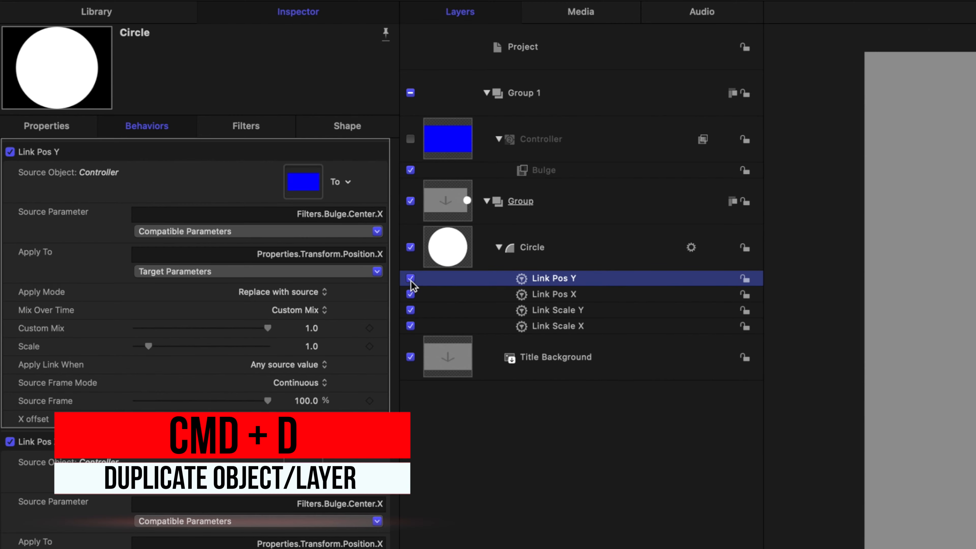
Set Link Pos Y's source parameter to the Bulge filter's Center Y.
{"action": "left_click", "coordinate": [358, 231]}
{"action": "mouse_move", "coordinate": [369, 294]}
{"action": "mouse_move", "coordinate": [407, 294]}
{"action": "mouse_move", "coordinate": [494, 294]}
{"action": "left_click", "coordinate": [509, 310]}
Apply Link Pos Y to the Circle's transform Position Y.
{"action": "left_click", "coordinate": [335, 271]}
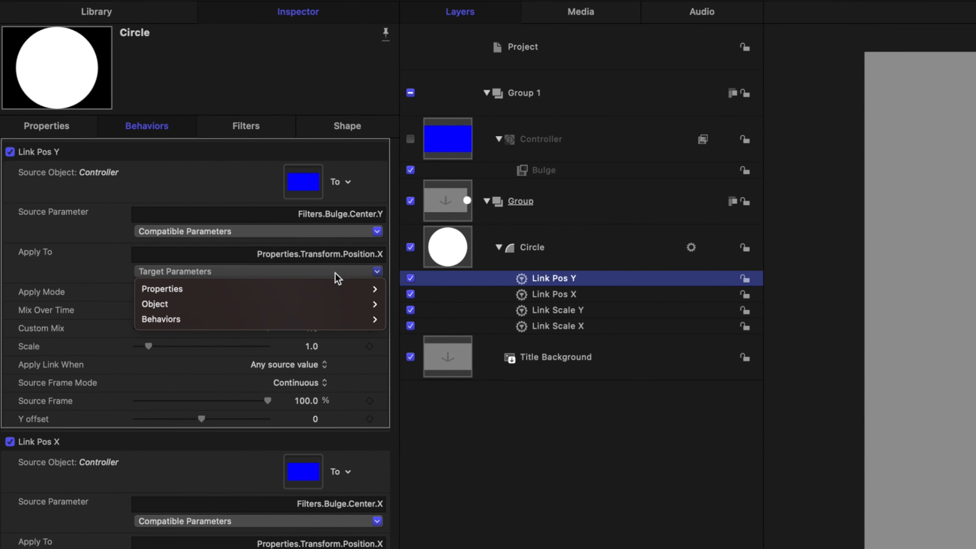
{"action": "mouse_move", "coordinate": [354, 289]}
{"action": "mouse_move", "coordinate": [419, 289]}
{"action": "mouse_move", "coordinate": [522, 301]}
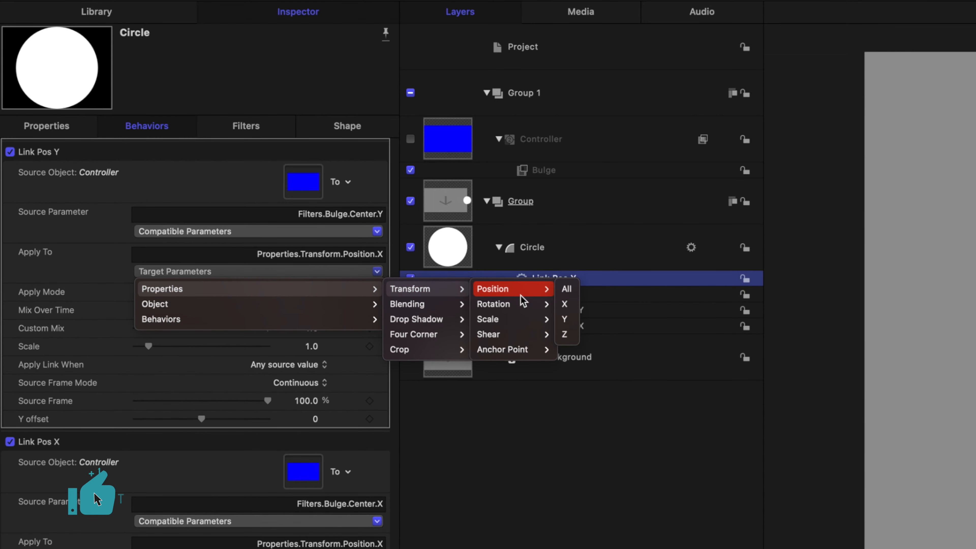
{"action": "left_click", "coordinate": [567, 319]}
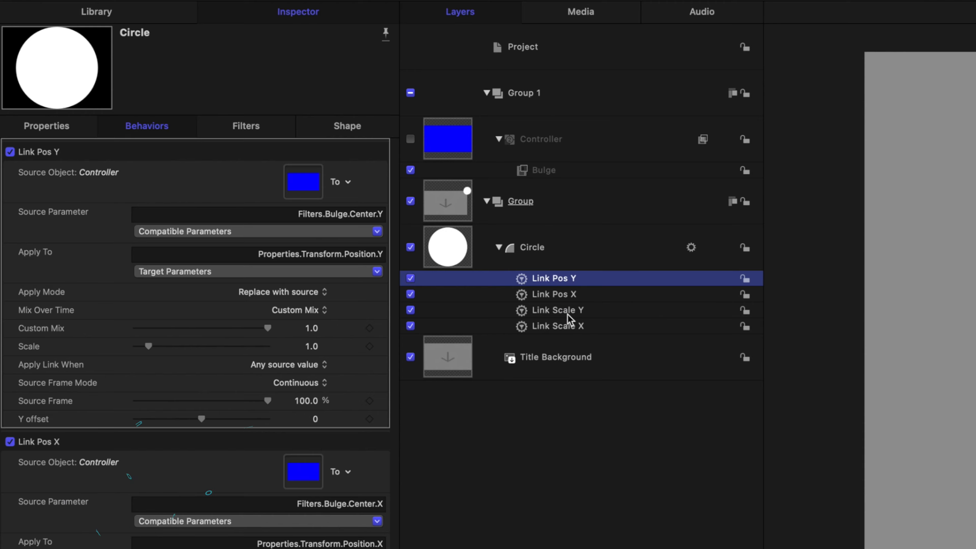
Test the position links by moving the Bulge center to about X -1154, Y -500 px, and undo the move.
{"action": "left_click", "coordinate": [569, 170]}
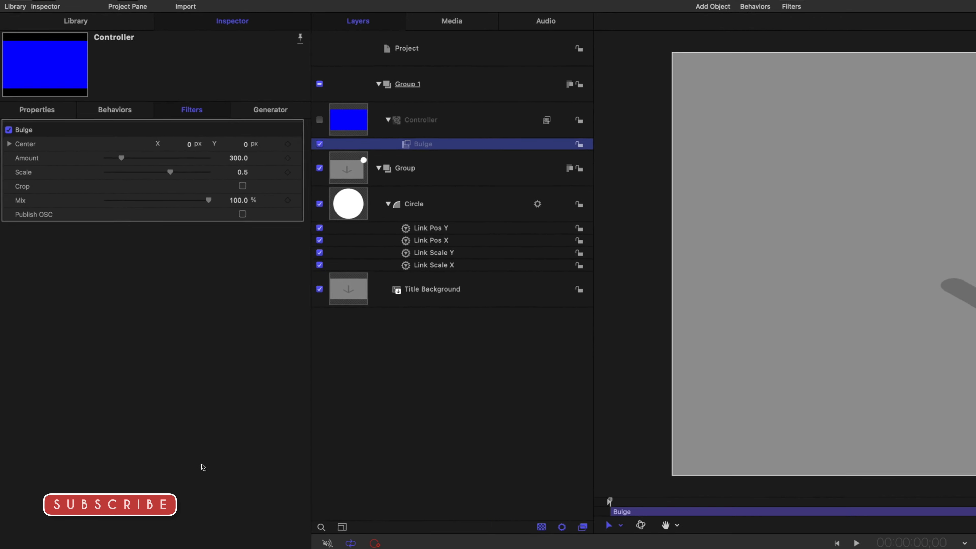
{"action": "left_click_drag", "start_coordinate": [754, 205], "coordinate": [534, 253]}
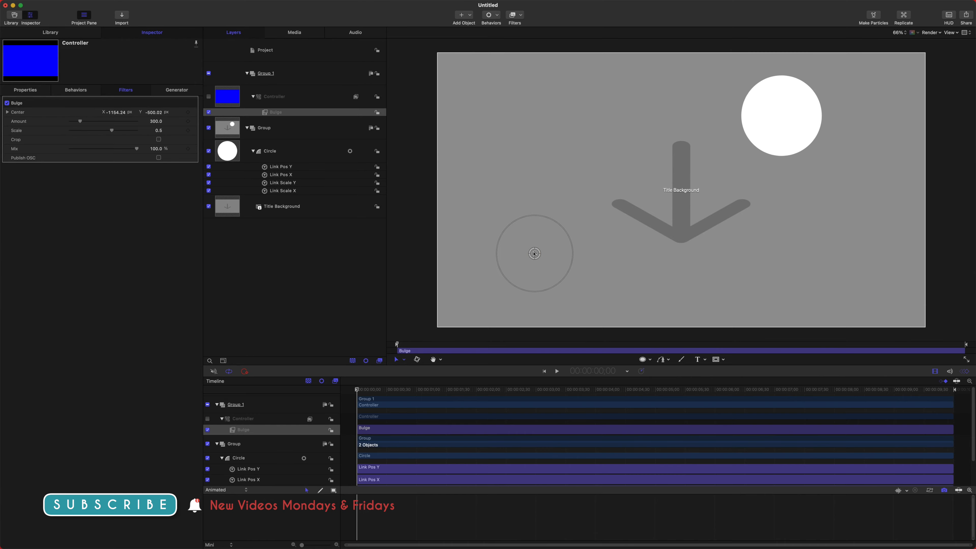
{"action": "key", "text": "super+z"}
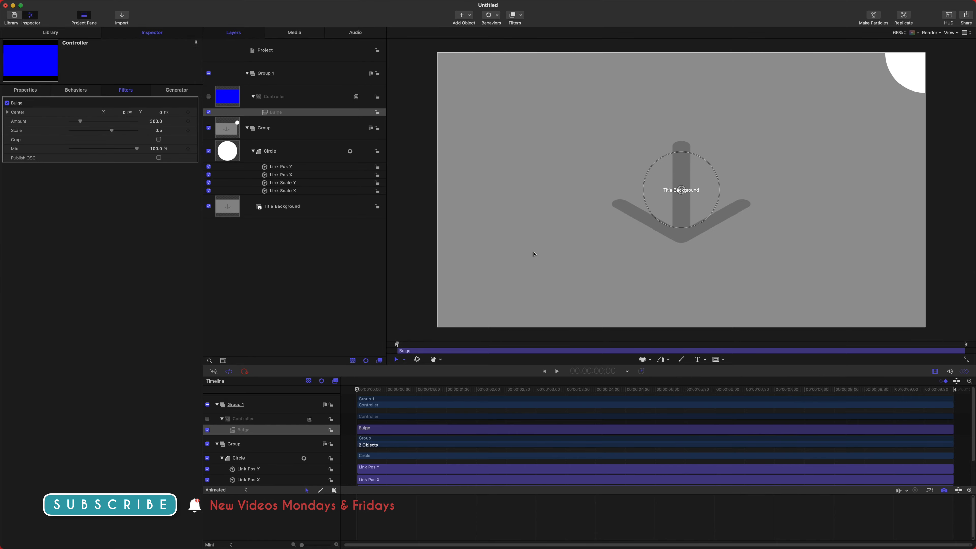
Set the X offset of Link Pos X and the Y offset of Link Pos Y to -0.5.
{"action": "left_click", "coordinate": [307, 150]}
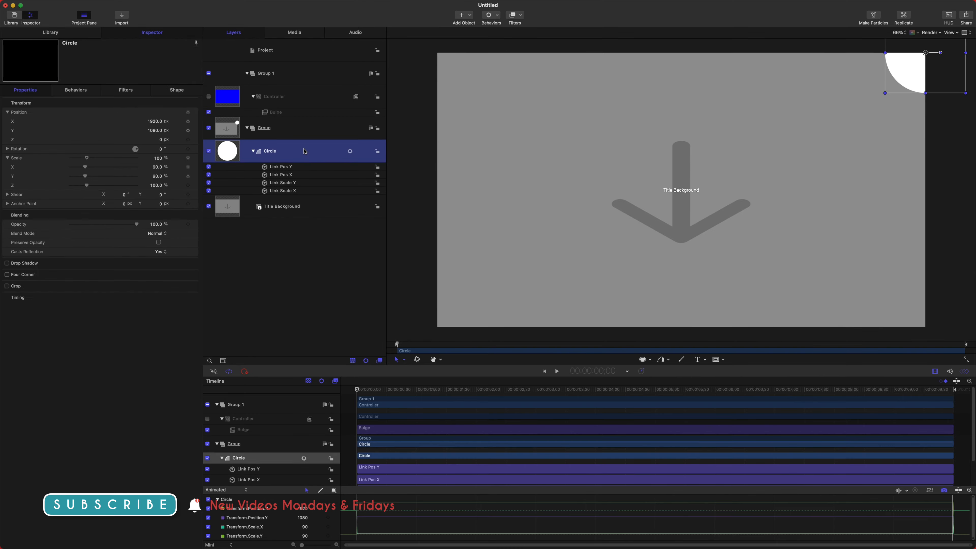
{"action": "left_click", "coordinate": [305, 168]}
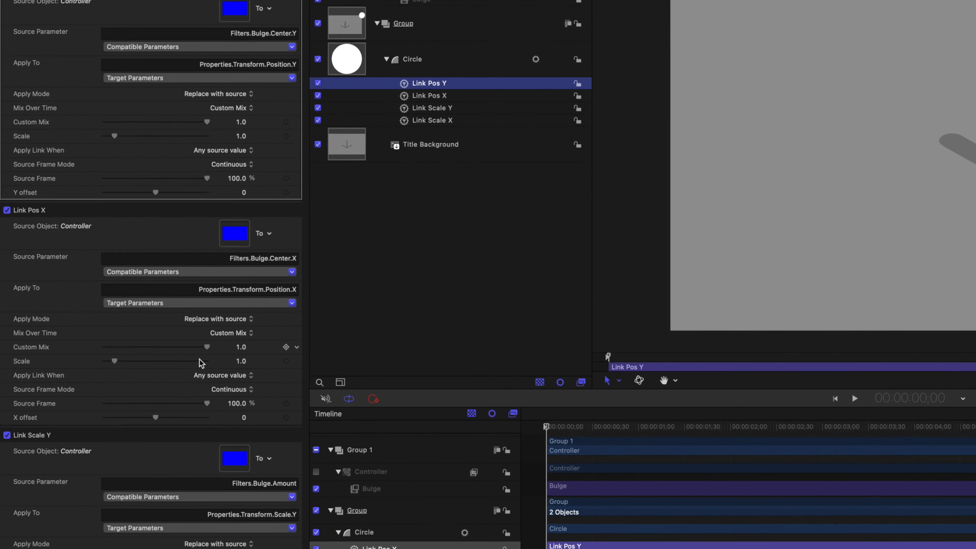
{"action": "left_click", "coordinate": [246, 421]}
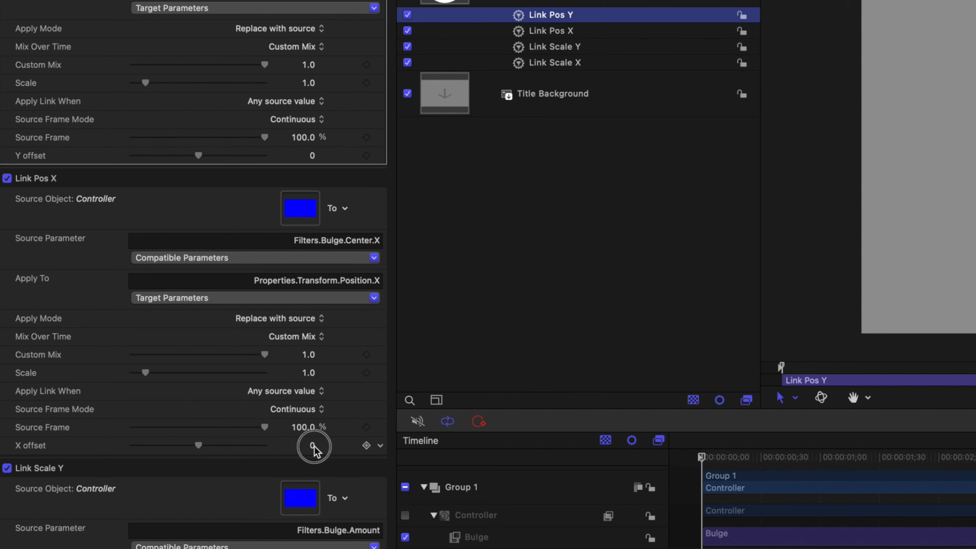
{"action": "type", "text": "-0.5"}
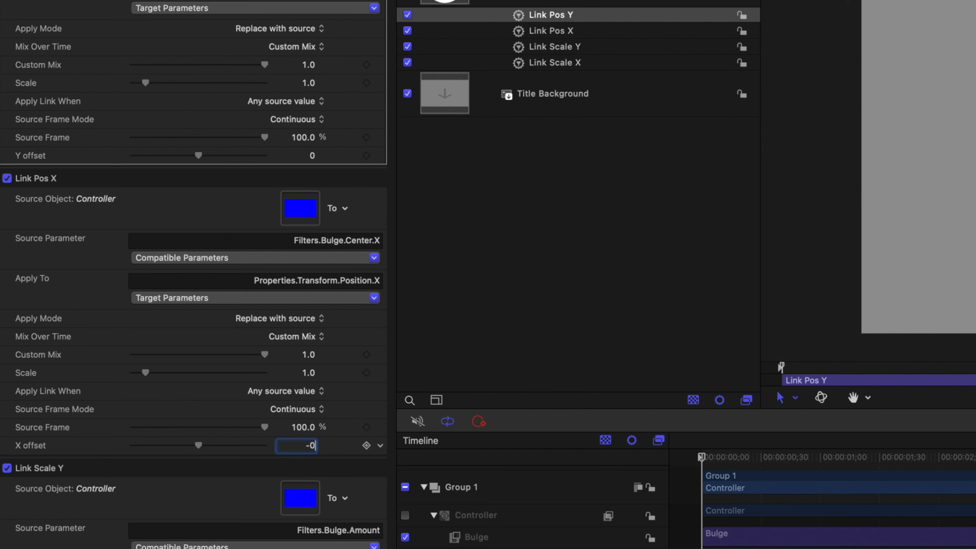
{"action": "key", "text": "Return"}
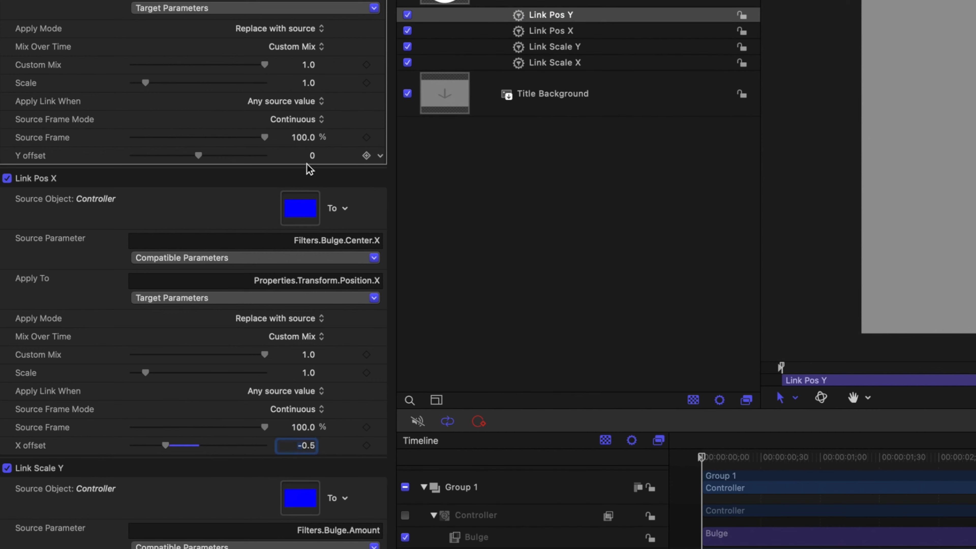
{"action": "left_click", "coordinate": [313, 156]}
{"action": "type", "text": "-0.5"}
{"action": "key", "text": "Return"}
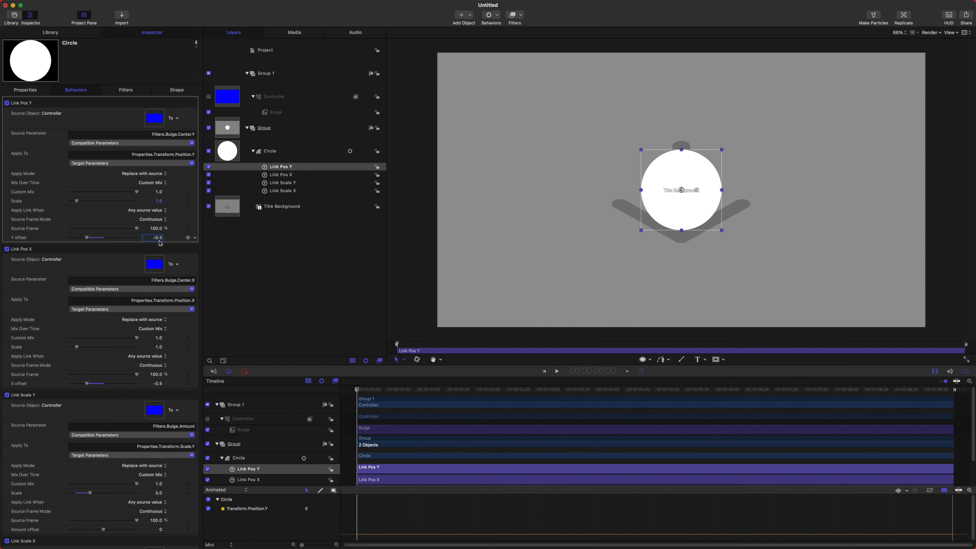
Compare the Bulge filter's Center X and Y values with the Link Pos offsets and test moving the Bulge center on the canvas.
{"action": "left_click", "coordinate": [293, 114]}
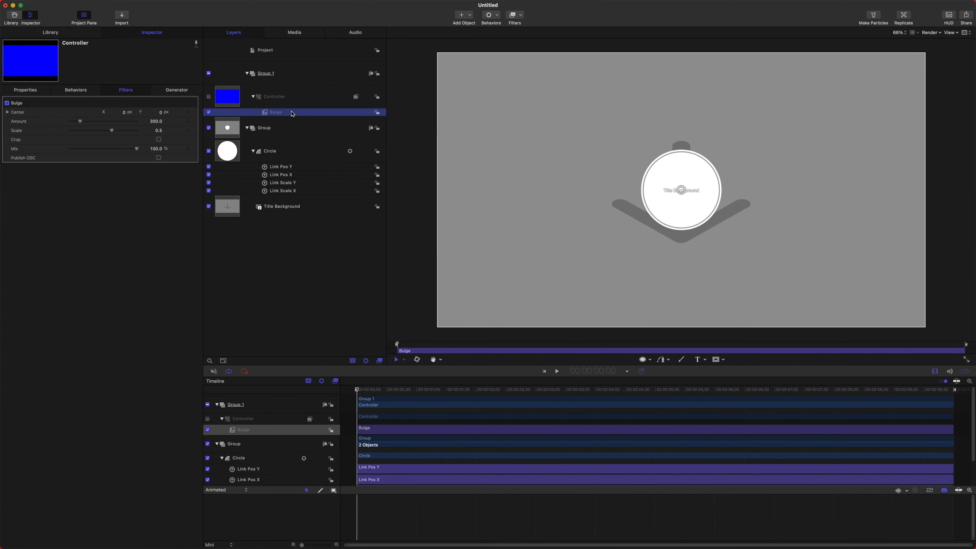
{"action": "left_click", "coordinate": [8, 111]}
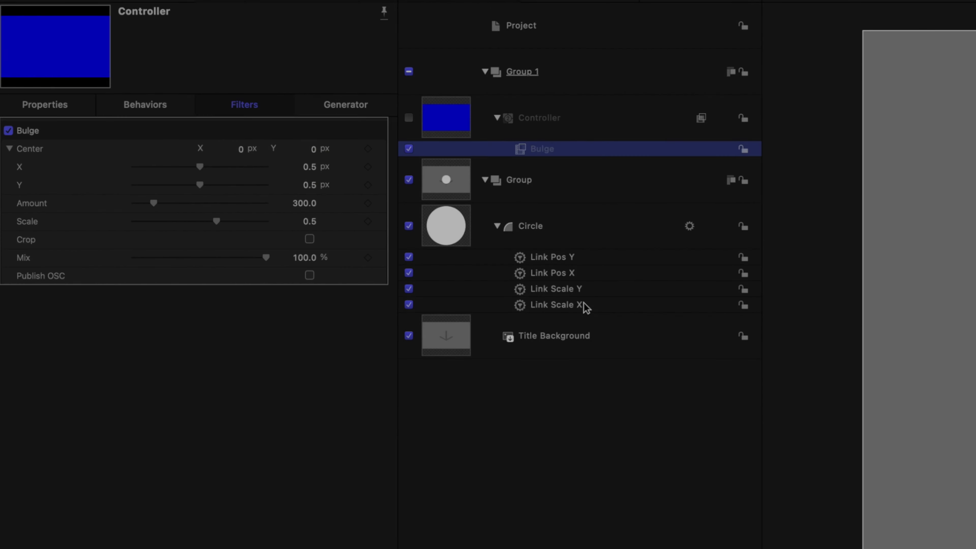
{"action": "left_click", "coordinate": [585, 258]}
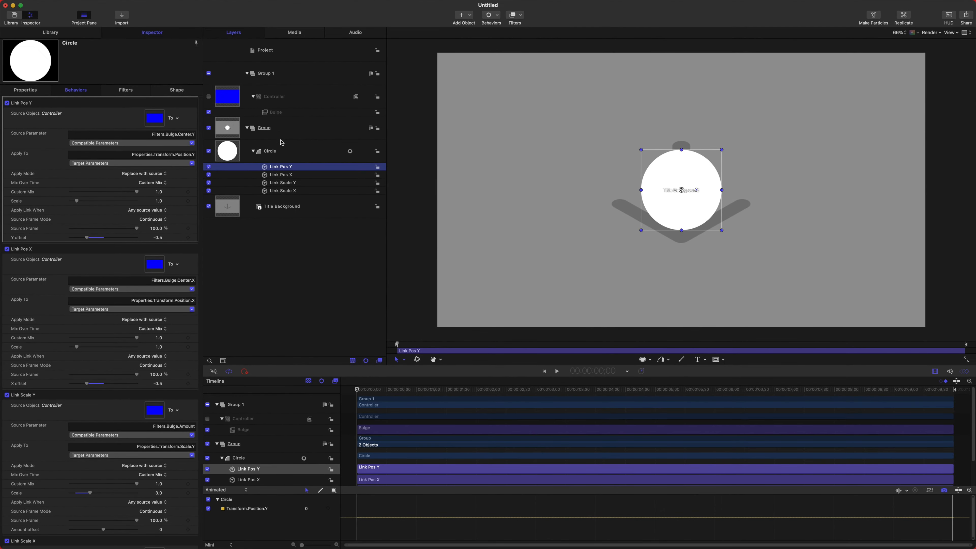
{"action": "left_click", "coordinate": [356, 122]}
{"action": "mouse_move", "coordinate": [675, 190]}
{"action": "left_mouse_down"}
{"action": "mouse_move", "coordinate": [680, 104]}
{"action": "mouse_move", "coordinate": [730, 163]}
{"action": "mouse_move", "coordinate": [513, 174]}
{"action": "mouse_move", "coordinate": [570, 200]}
{"action": "mouse_move", "coordinate": [780, 198]}
{"action": "mouse_move", "coordinate": [682, 191]}
{"action": "left_mouse_up"}
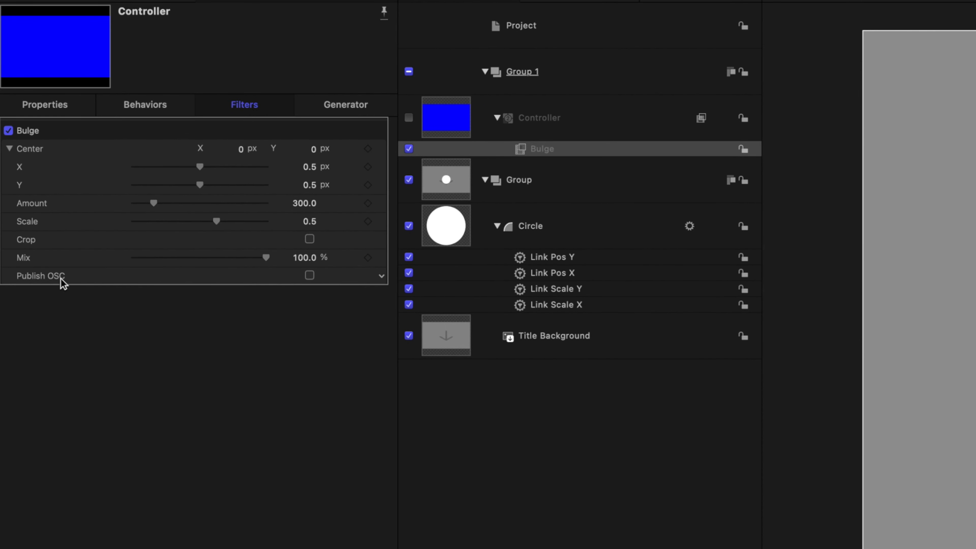
Enable Publish OSC on the Bulge filter and publish its Center parameter.
{"action": "left_click", "coordinate": [309, 275]}
{"action": "left_click", "coordinate": [382, 150]}
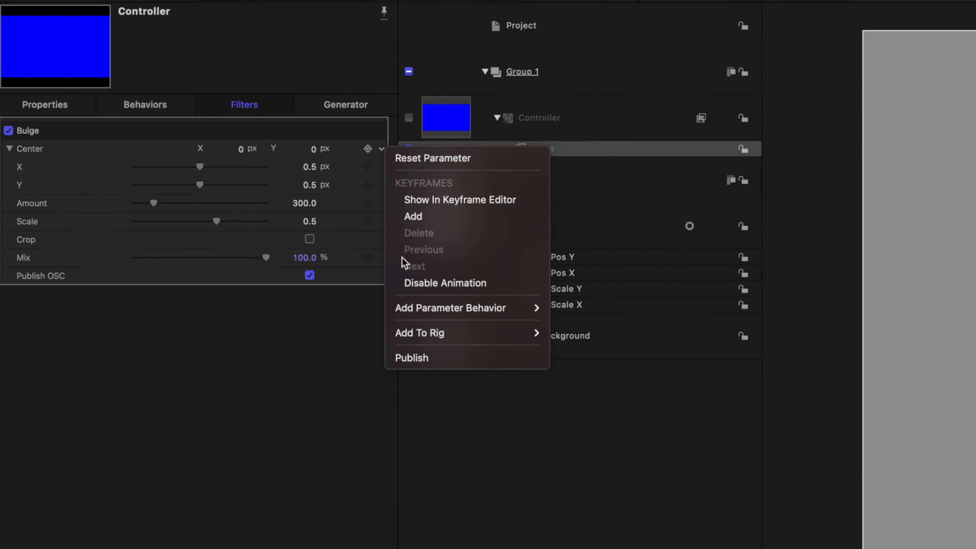
{"action": "left_click", "coordinate": [410, 358]}
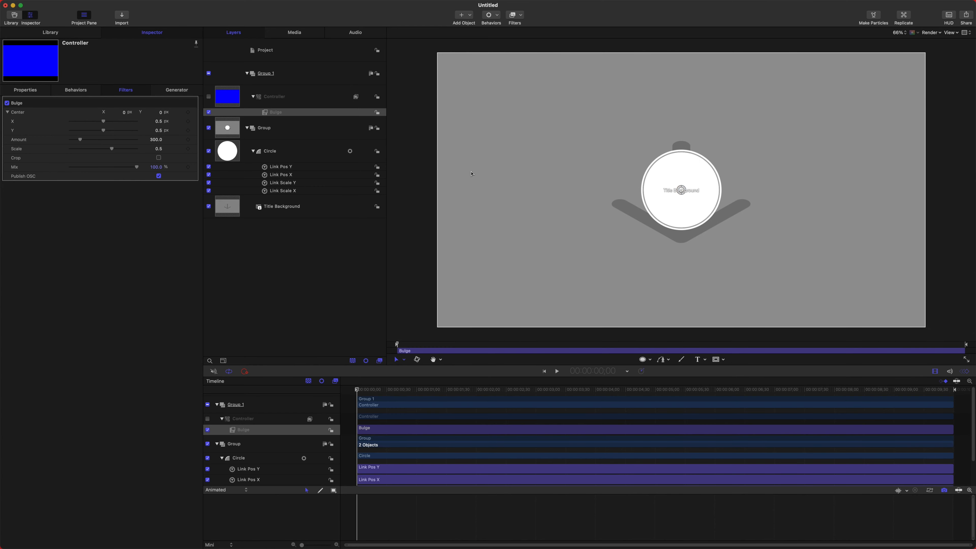
Rename the Circle layer as Image Mask.
{"action": "left_click", "coordinate": [306, 152]}
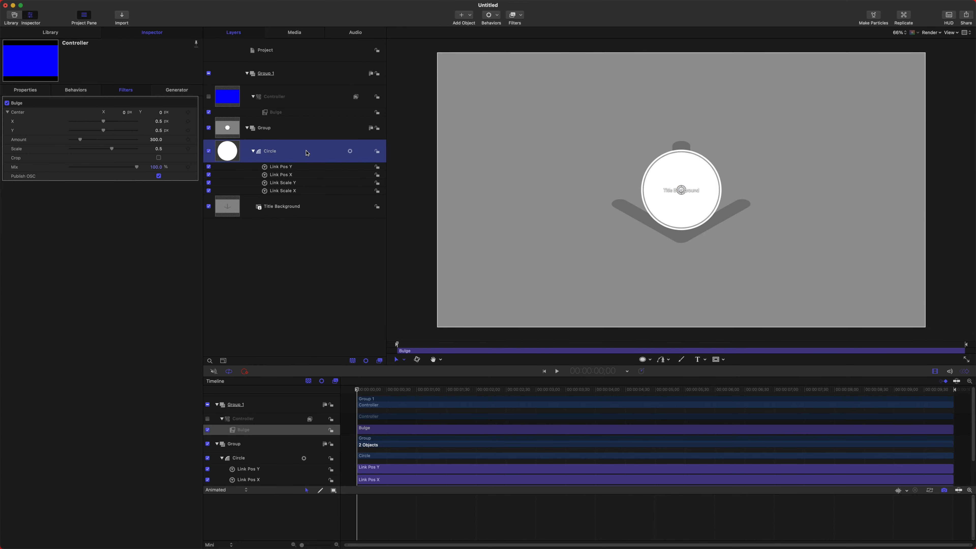
{"action": "double_click", "coordinate": [279, 154]}
{"action": "key", "text": "BackSpace"}
{"action": "type", "text": "Image Mask"}
{"action": "key", "text": "Return"}
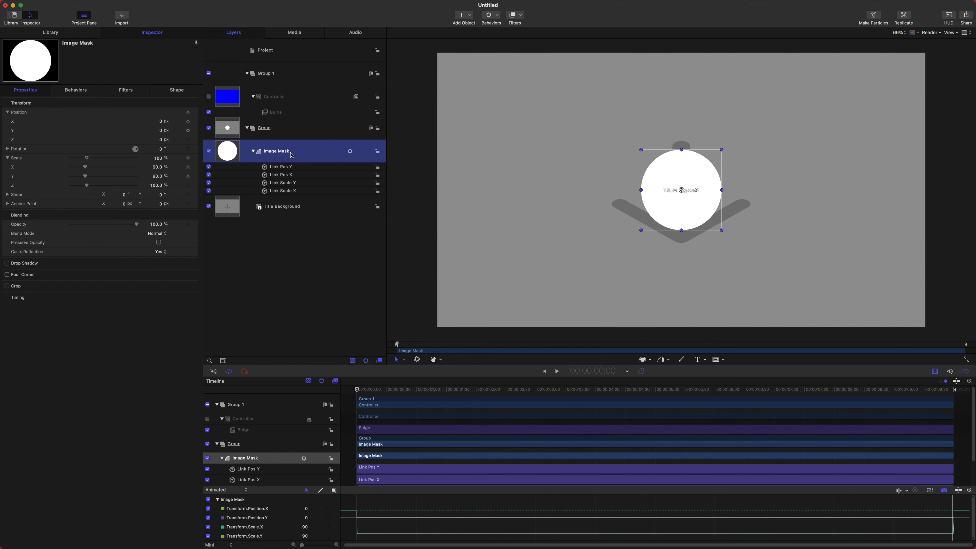
Duplicate the Image Mask layer with its links as Outline, and hide the original Image Mask.
{"action": "key", "text": "super+d"}
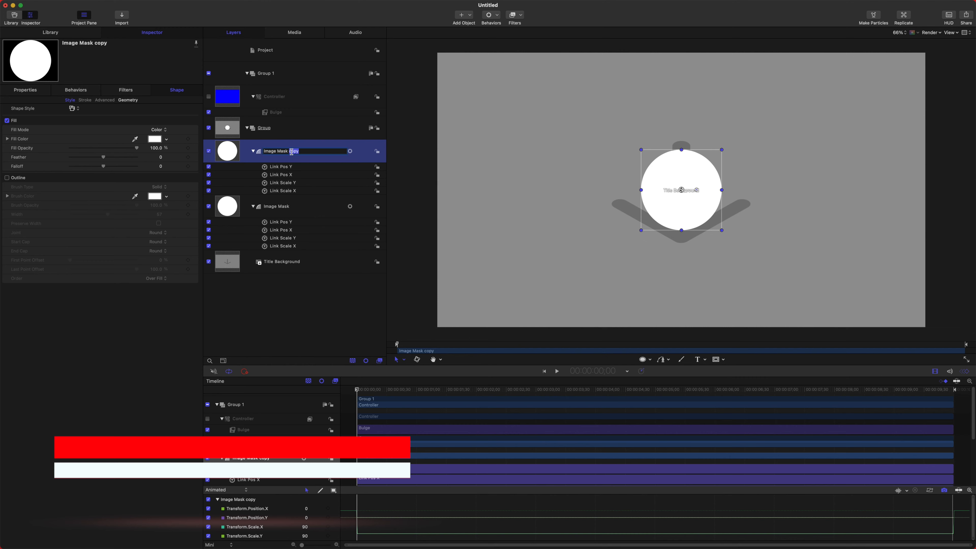
{"action": "type", "text": "Putline"}
{"action": "key", "text": "Return"}
{"action": "left_click", "coordinate": [208, 206]}
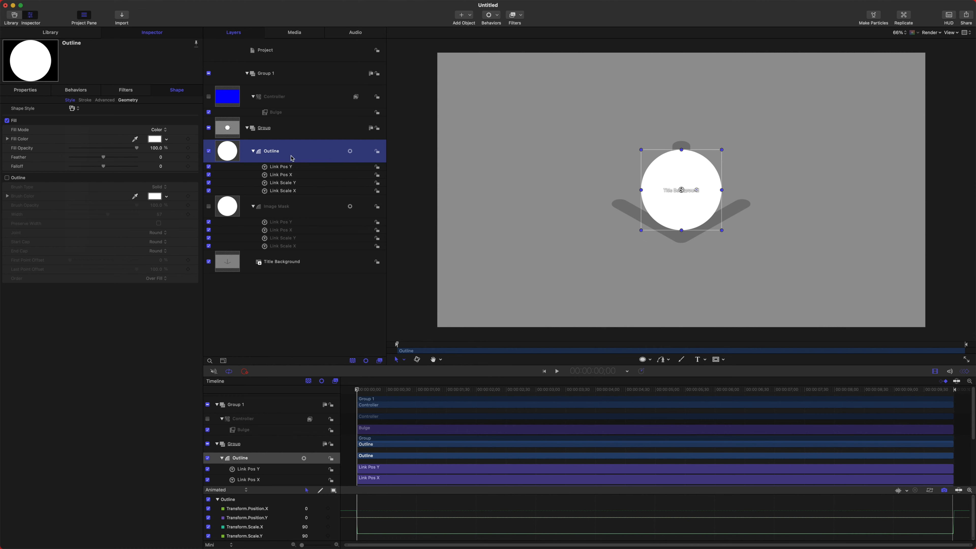
Turn off the Outline shape's fill and enable its outline with a width of 20.
{"action": "left_click", "coordinate": [6, 120]}
{"action": "left_click", "coordinate": [6, 178]}
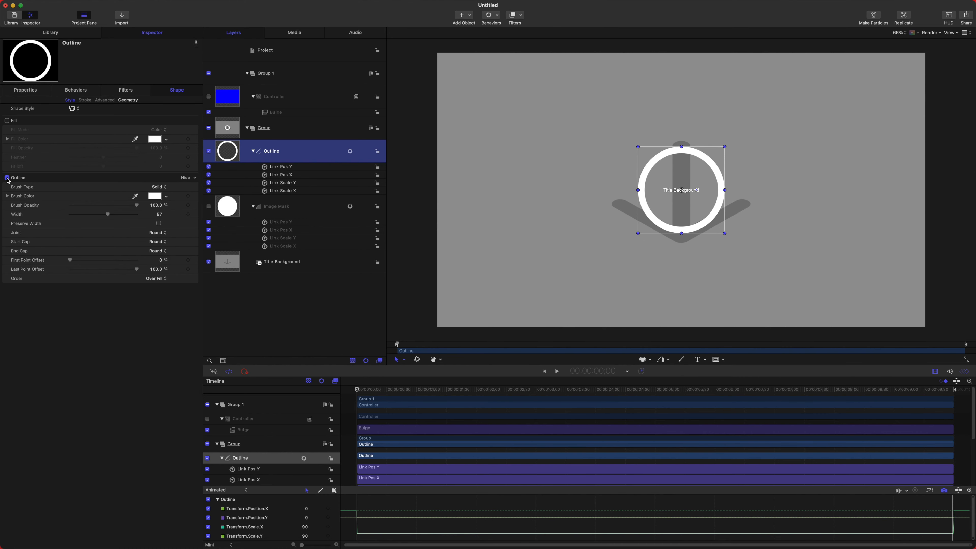
{"action": "left_click", "coordinate": [159, 215]}
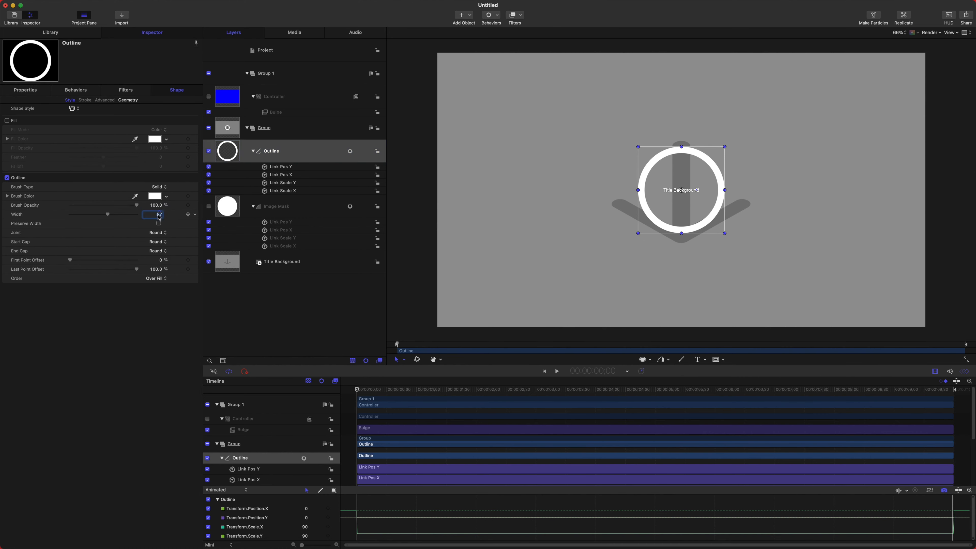
{"action": "type", "text": "10"}
{"action": "key", "text": "Return"}
{"action": "type", "text": "20"}
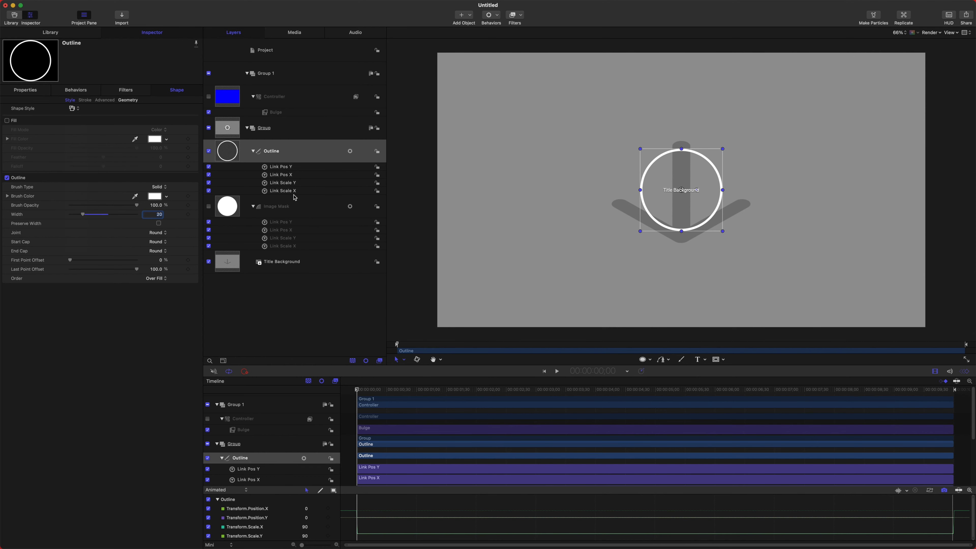
Add a Color Solid generator directly above the Title Background layer and set its color to black.
{"action": "left_click", "coordinate": [56, 33]}
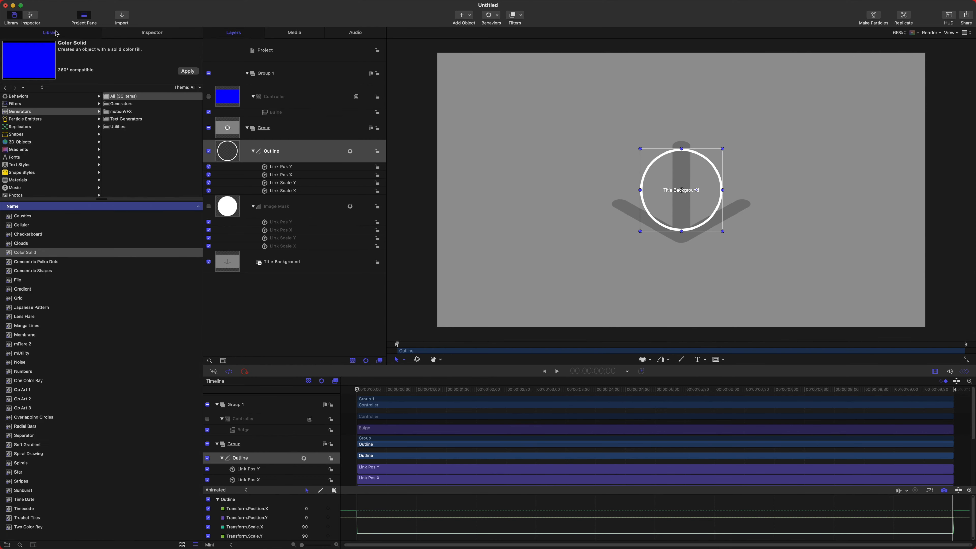
{"action": "left_click_drag", "start_coordinate": [18, 253], "coordinate": [218, 252]}
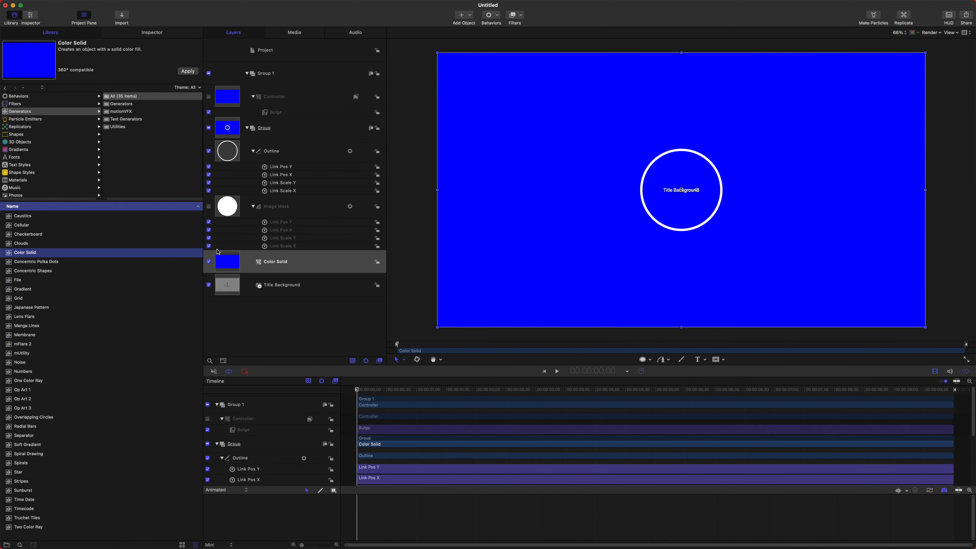
{"action": "left_click", "coordinate": [147, 33]}
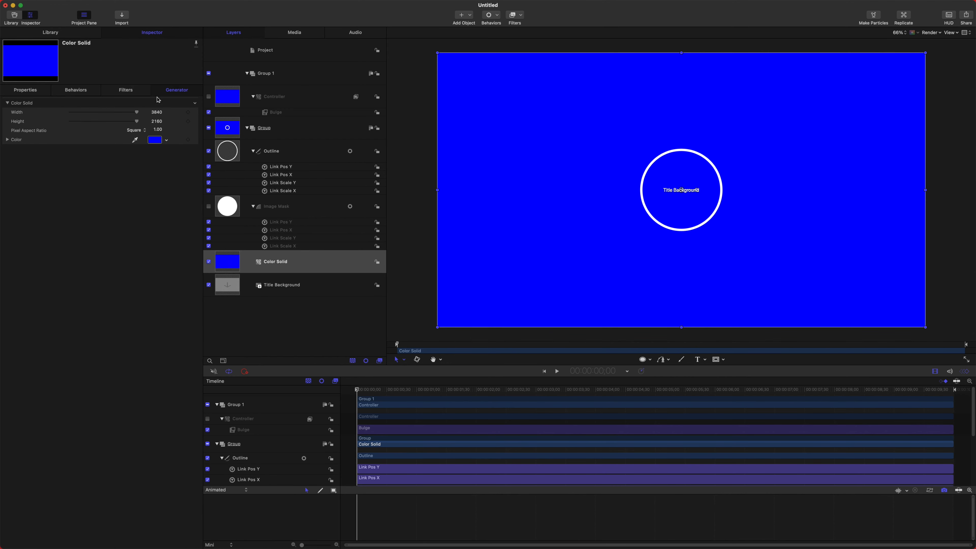
{"action": "left_click", "coordinate": [156, 141]}
{"action": "left_click_drag", "start_coordinate": [96, 469], "coordinate": [49, 469]}
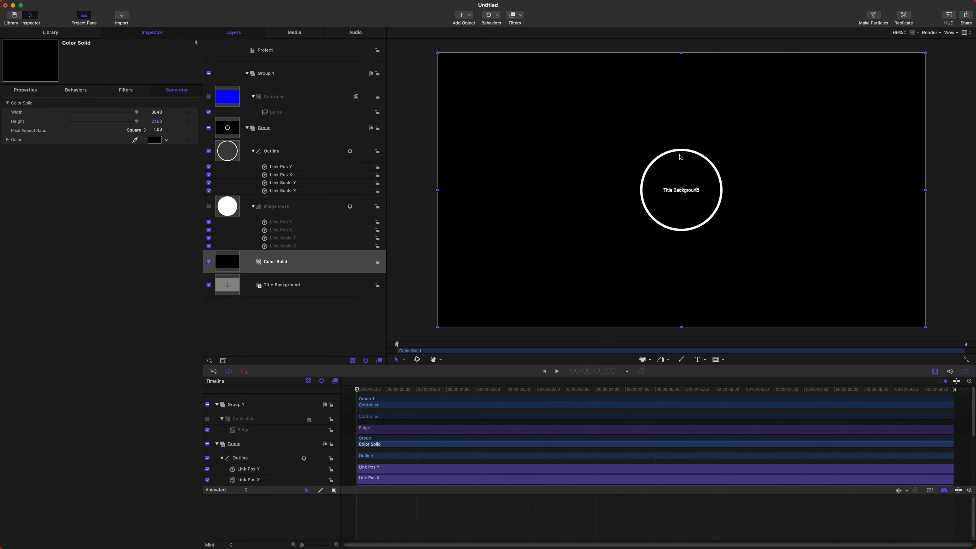
Rename the Color Solid layer as Darken.
{"action": "double_click", "coordinate": [267, 266]}
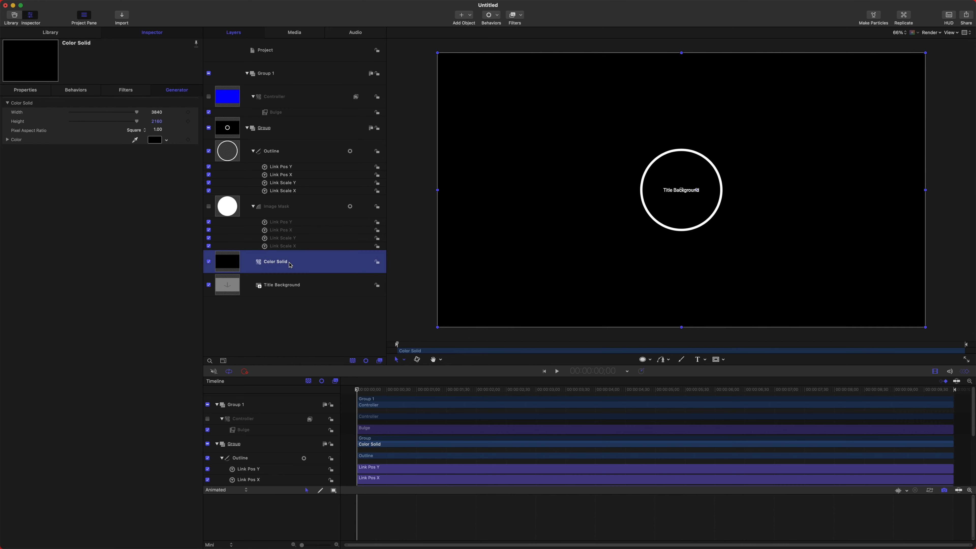
{"action": "type", "text": "Dark"}
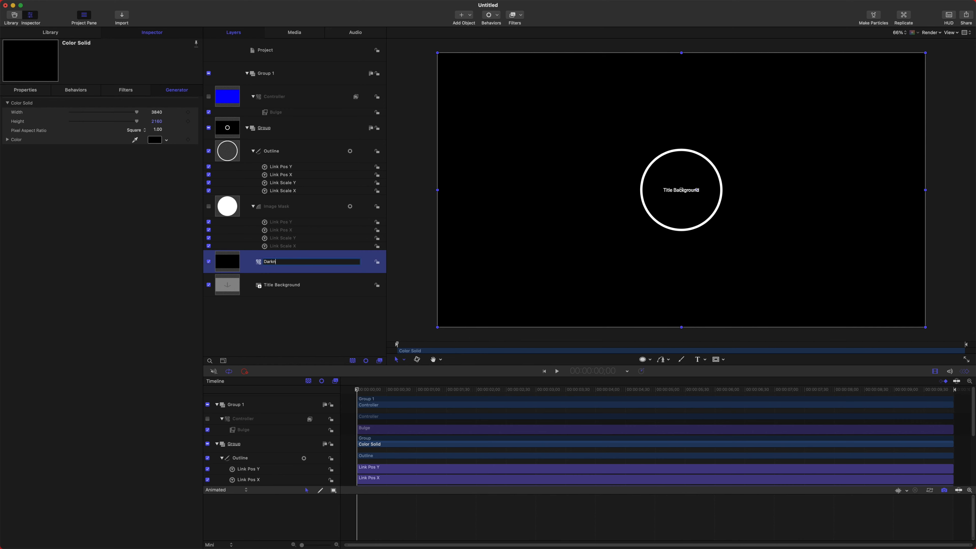
{"action": "type", "text": "en"}
{"action": "key", "text": "Return"}
Mask the Darken layer with the Image Mask circle in Subtract blend mode, and check it with the Bulge on-screen control.
{"action": "right_click", "coordinate": [307, 263]}
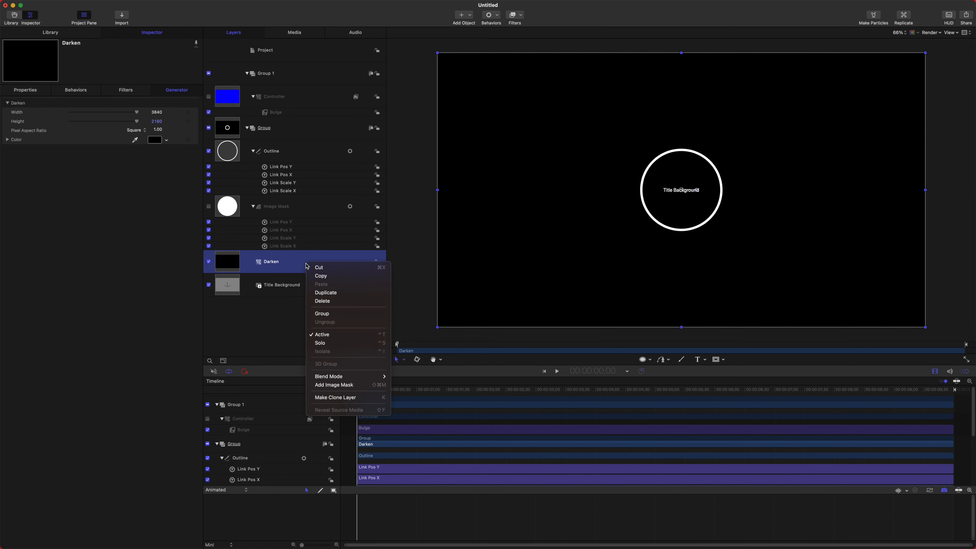
{"action": "left_click", "coordinate": [347, 383]}
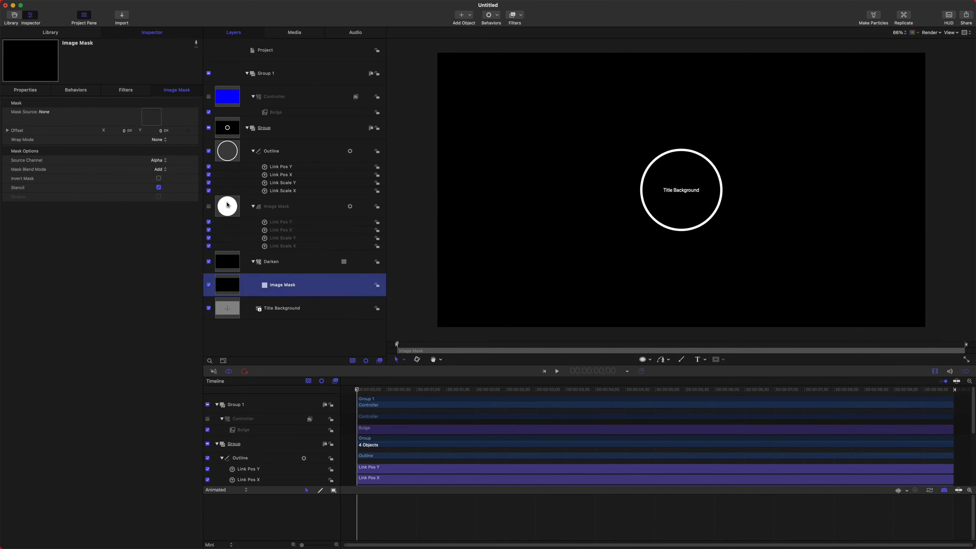
{"action": "left_click_drag", "start_coordinate": [275, 214], "coordinate": [155, 114]}
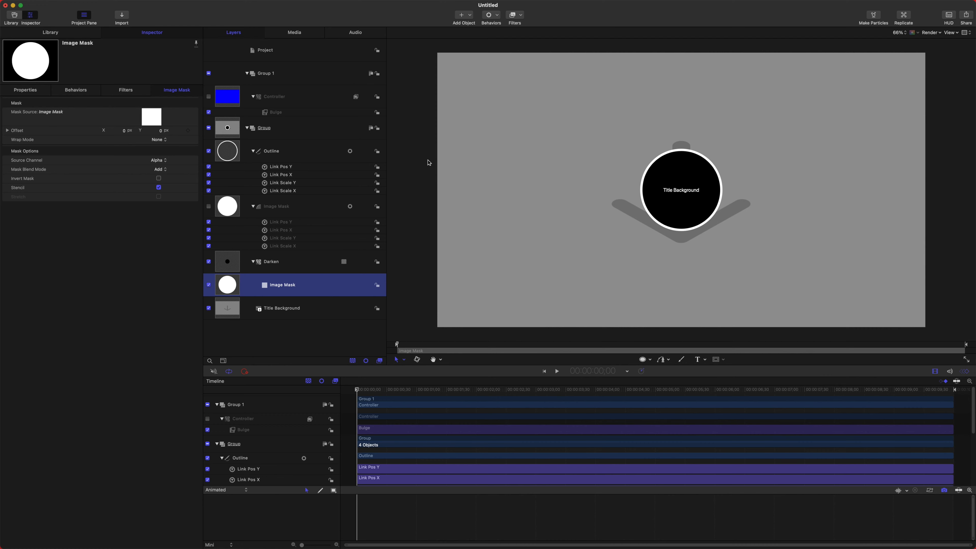
{"action": "left_click", "coordinate": [146, 171]}
{"action": "left_click", "coordinate": [169, 183]}
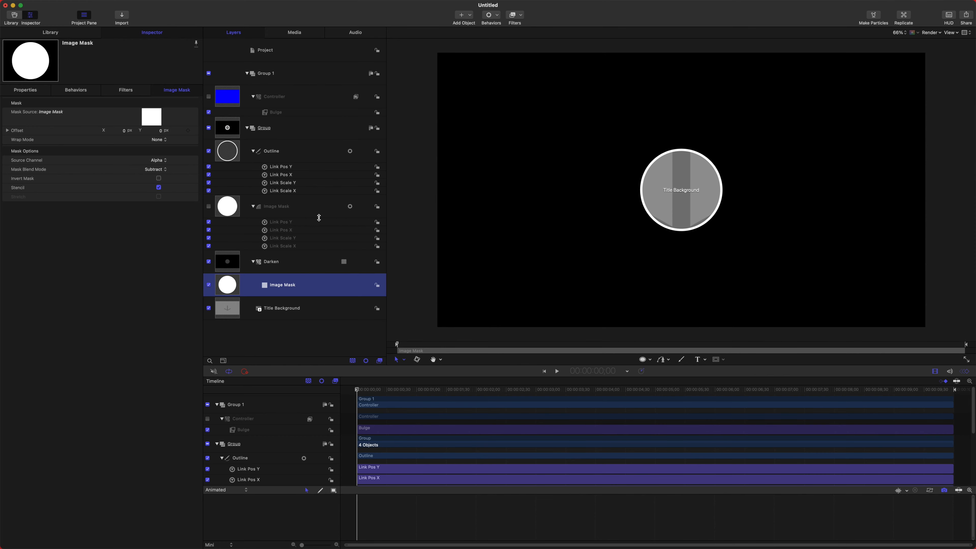
{"action": "left_click", "coordinate": [276, 112]}
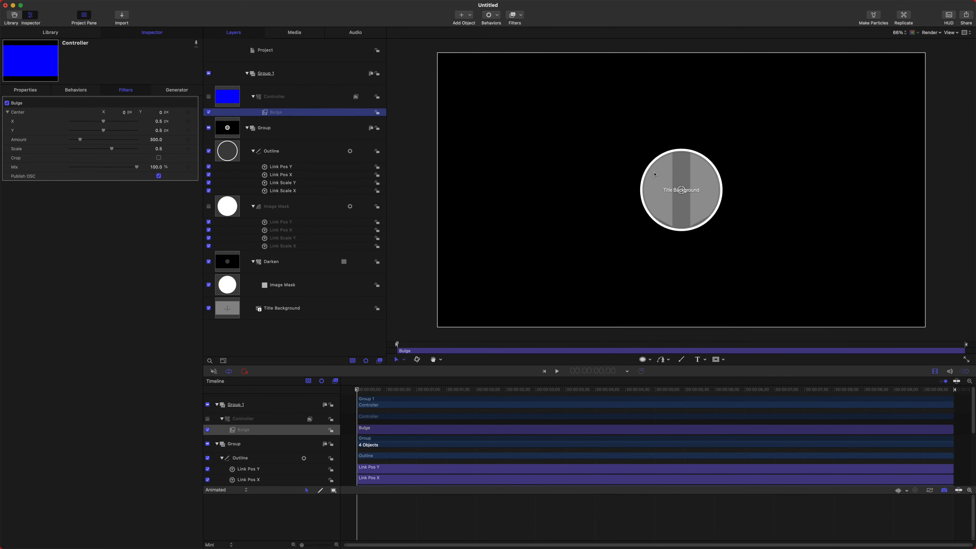
{"action": "left_click_drag", "start_coordinate": [681, 191], "coordinate": [723, 193]}
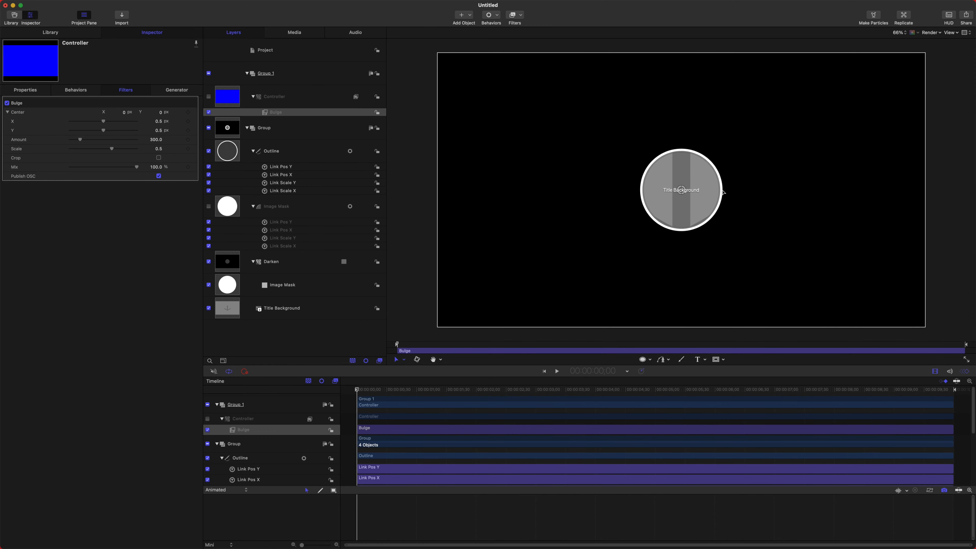
Set the Darken layer's opacity to 75%.
{"action": "left_click", "coordinate": [272, 260]}
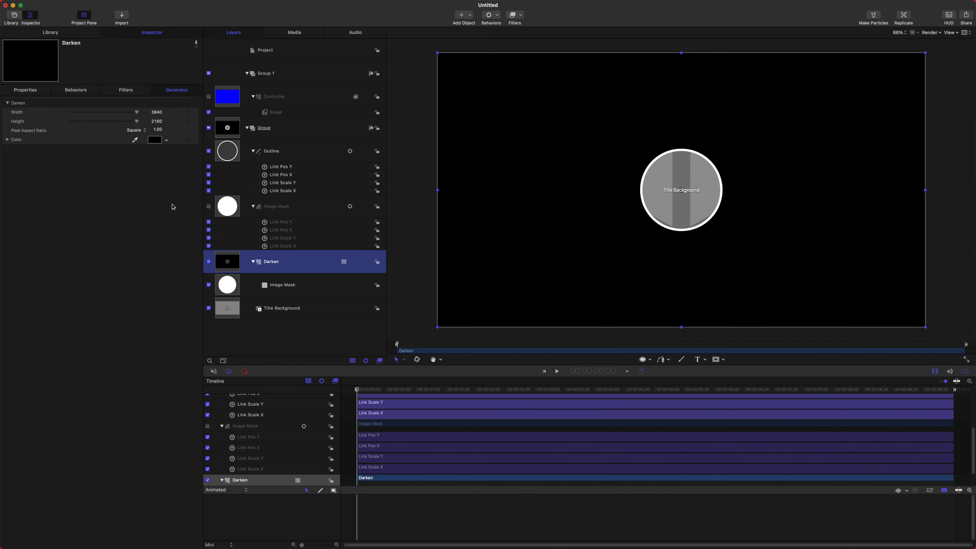
{"action": "left_click", "coordinate": [14, 96]}
{"action": "left_click_drag", "start_coordinate": [135, 224], "coordinate": [118, 226]}
{"action": "left_click", "coordinate": [158, 224]}
{"action": "type", "text": "75"}
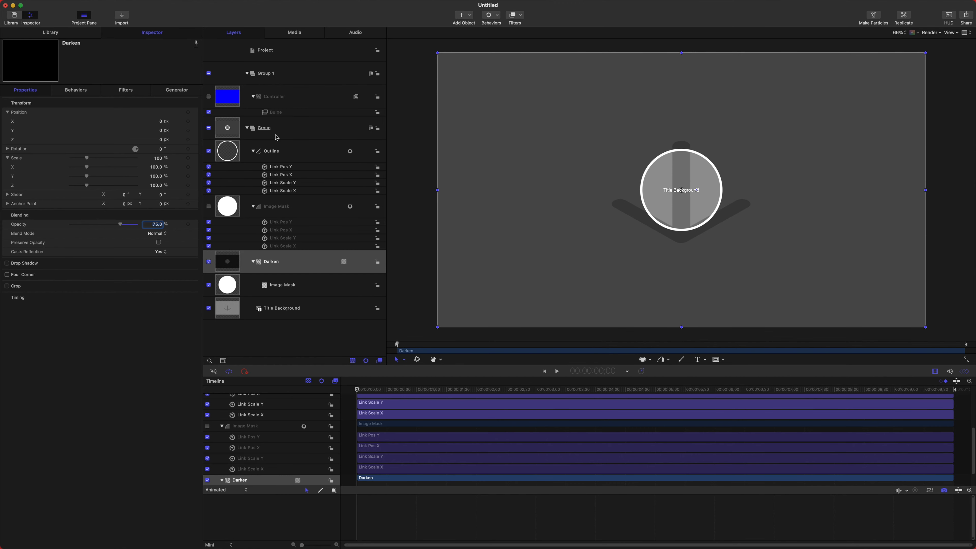
Add an Overshoot parameter behavior to the Bulge filter's Amount.
{"action": "left_click", "coordinate": [283, 115]}
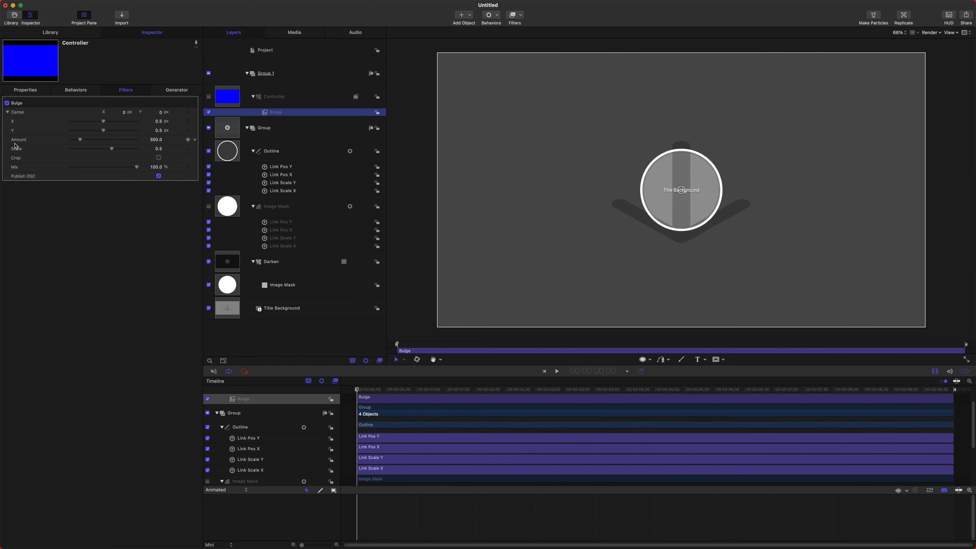
{"action": "left_click", "coordinate": [196, 141]}
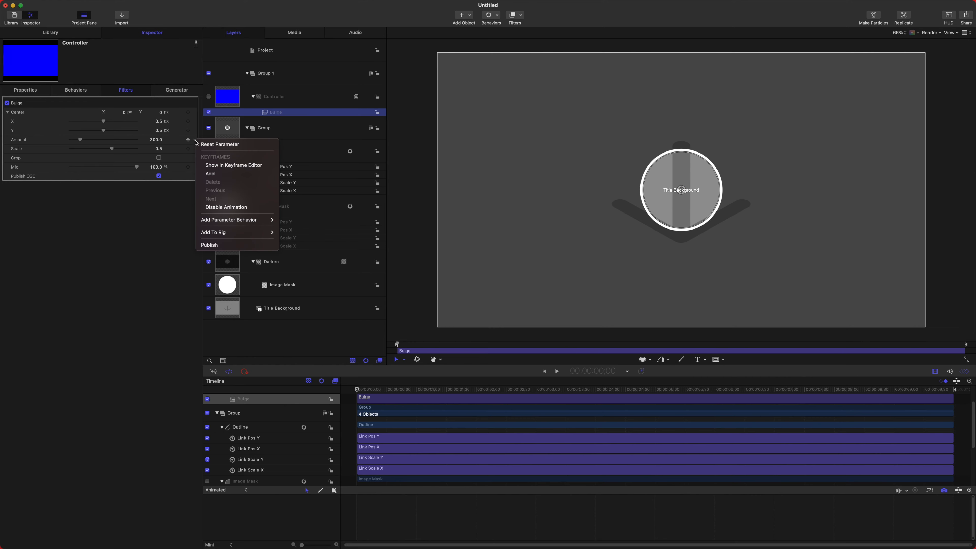
{"action": "mouse_move", "coordinate": [231, 219]}
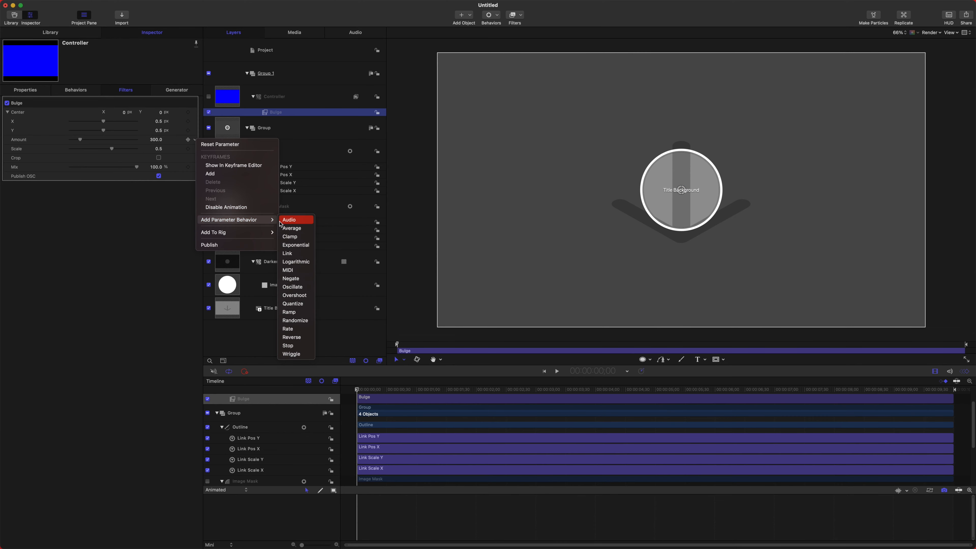
{"action": "left_click", "coordinate": [293, 295]}
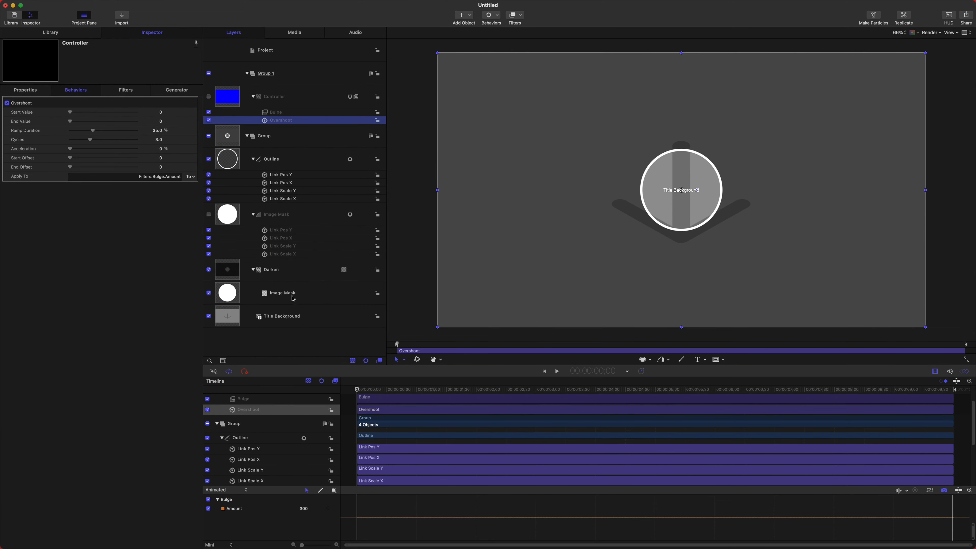
Trim the Overshoot behavior's out point to about 1;03 and return the playhead to the start.
{"action": "left_click", "coordinate": [371, 406]}
{"action": "left_click_drag", "start_coordinate": [389, 389], "coordinate": [419, 386]}
{"action": "key", "text": "o"}
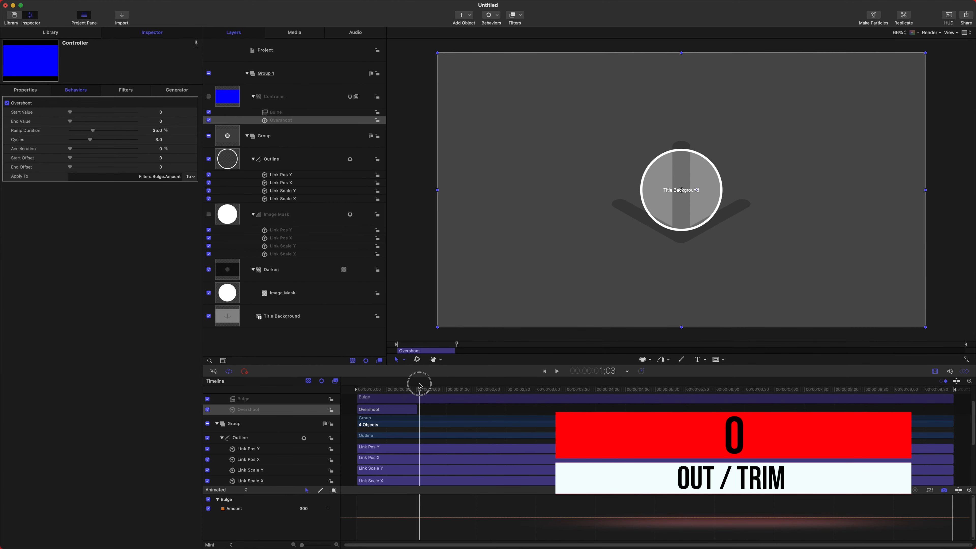
{"action": "key", "text": "Home"}
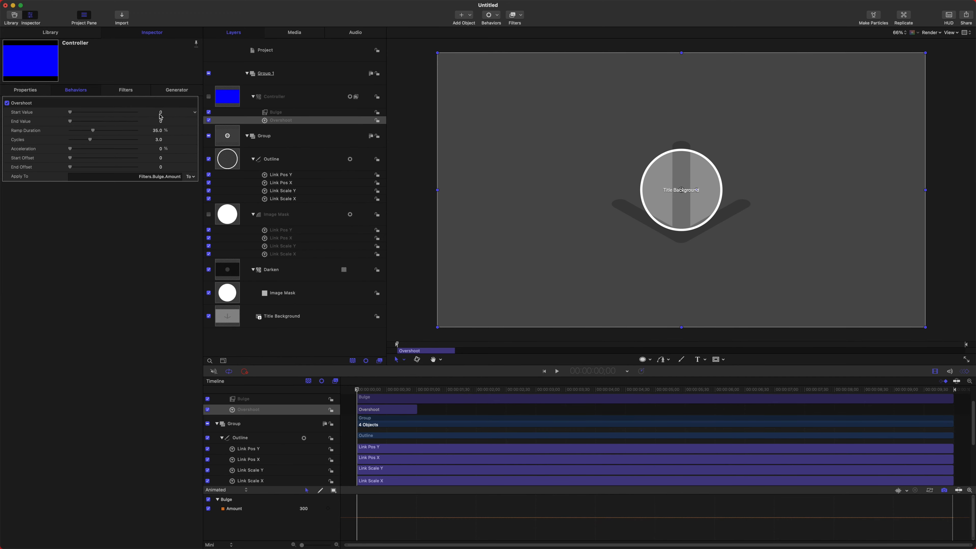
Set the Overshoot behavior's Start Value to -300, offsetting the Bulge filter's Amount.
{"action": "left_click", "coordinate": [289, 113]}
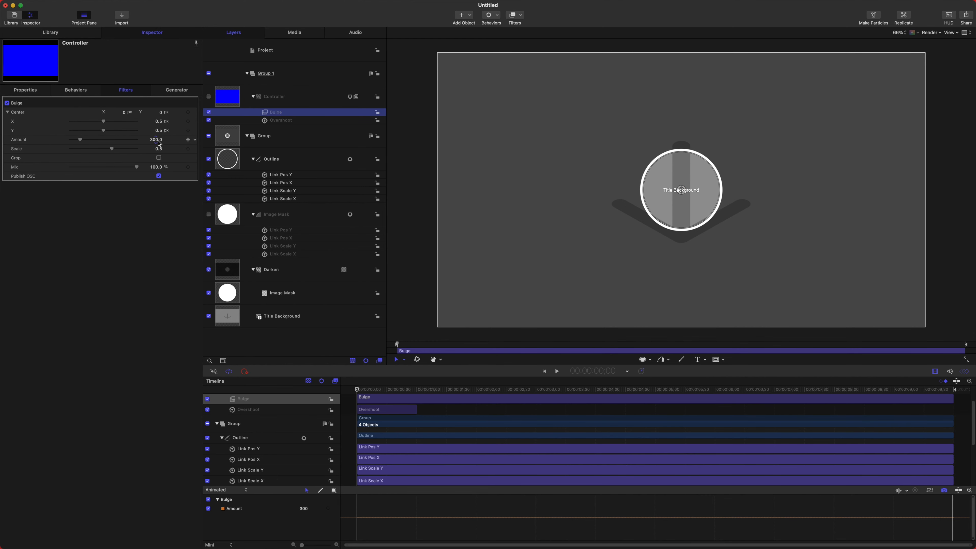
{"action": "left_click", "coordinate": [277, 121]}
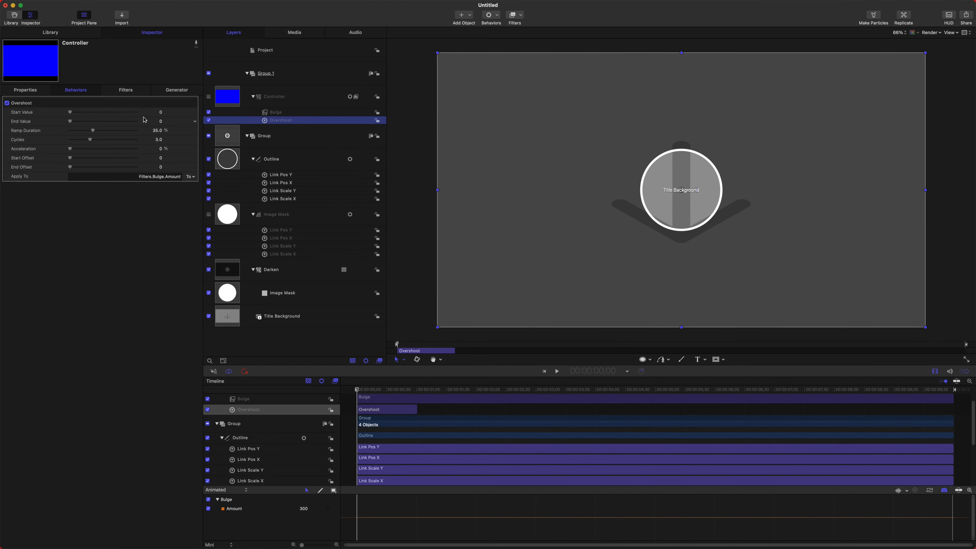
{"action": "left_click", "coordinate": [163, 114]}
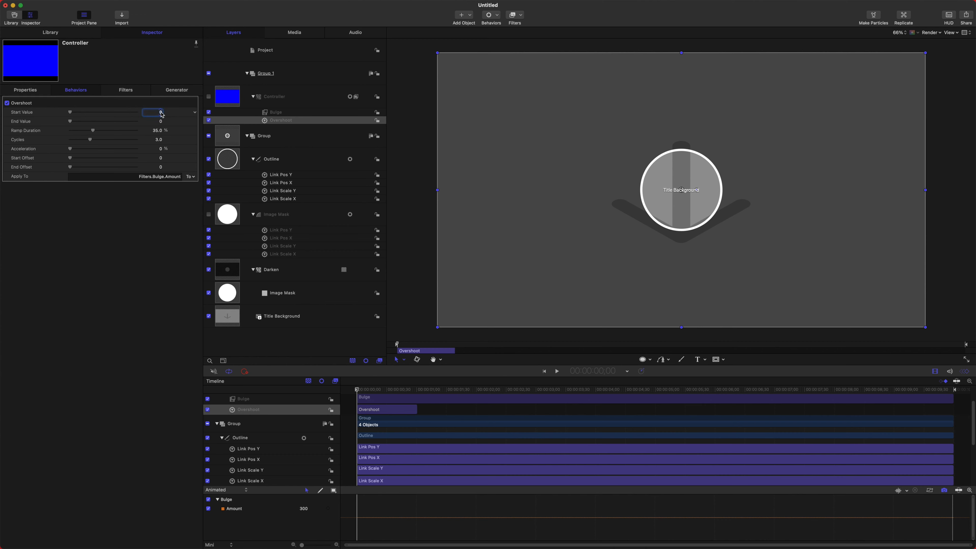
{"action": "type", "text": "-300"}
{"action": "key", "text": "Return"}
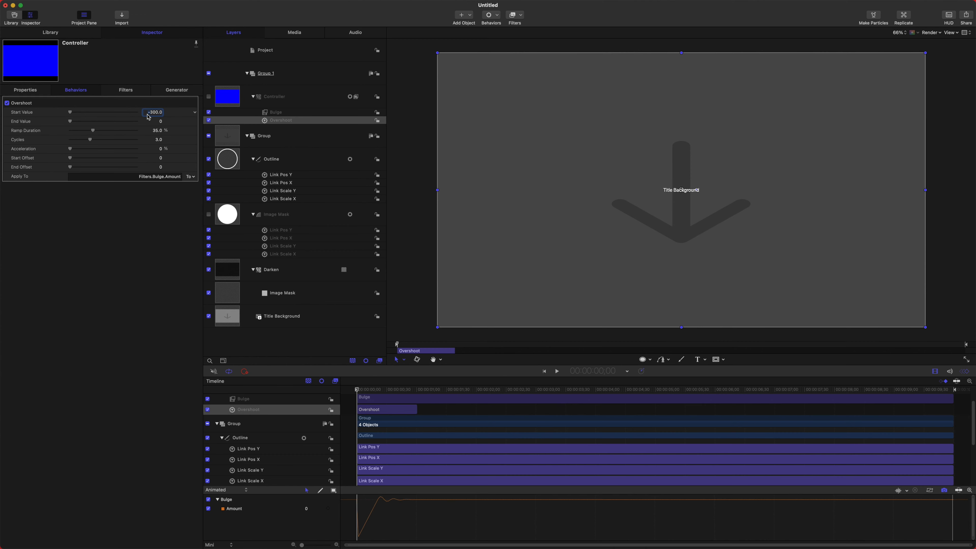
Test the Overshoot by enlarging the Bulge on-screen control to an Amount of about 1070 at frame 45, and scrub back to the start.
{"action": "left_click", "coordinate": [292, 112]}
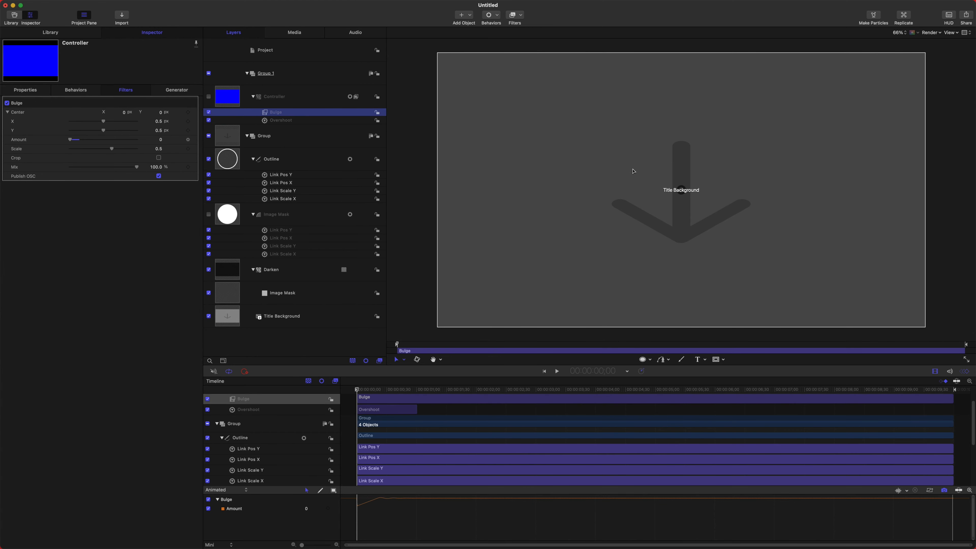
{"action": "left_click_drag", "start_coordinate": [357, 394], "coordinate": [402, 390]}
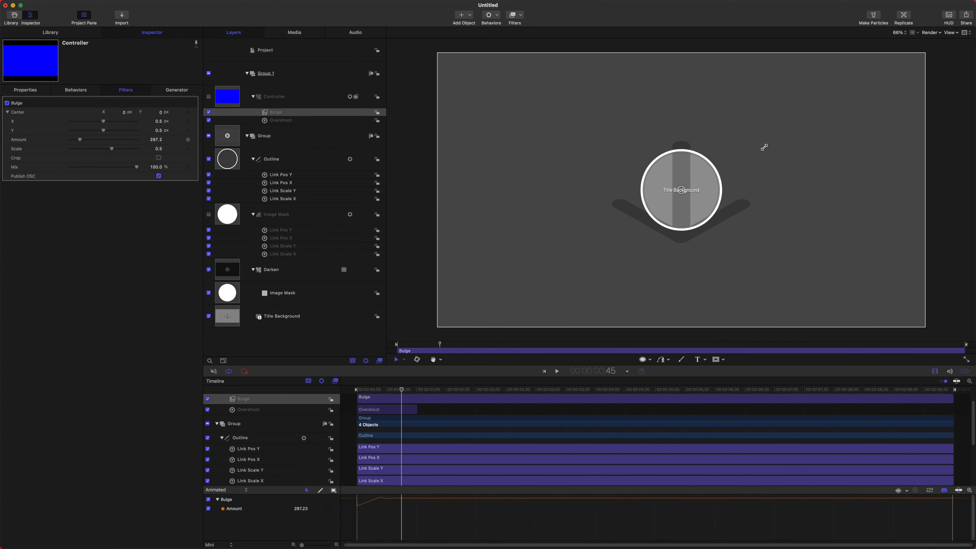
{"action": "left_click_drag", "start_coordinate": [686, 155], "coordinate": [752, 73]}
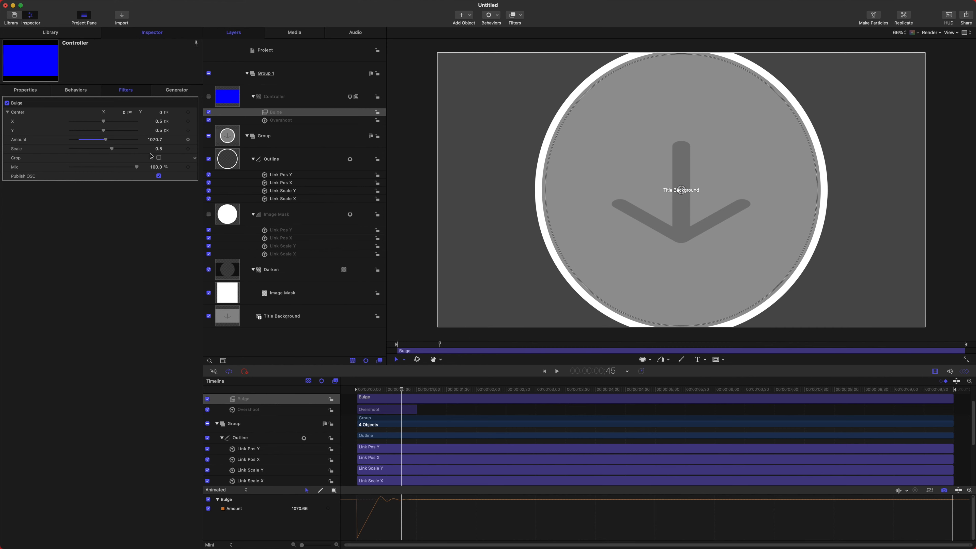
{"action": "left_click_drag", "start_coordinate": [367, 390], "coordinate": [335, 396]}
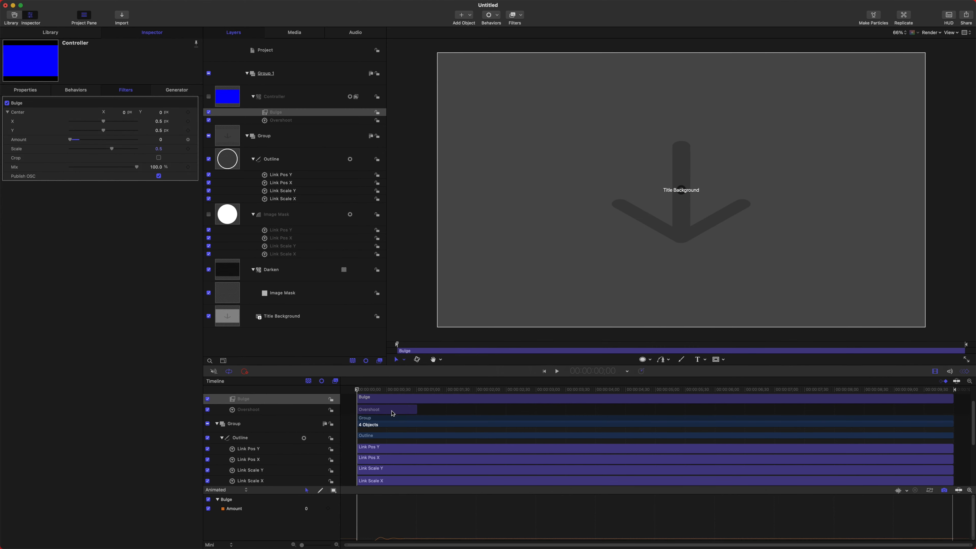
Set the Overshoot behavior's Start Value to -1000.
{"action": "left_click", "coordinate": [308, 122]}
{"action": "left_click", "coordinate": [154, 112]}
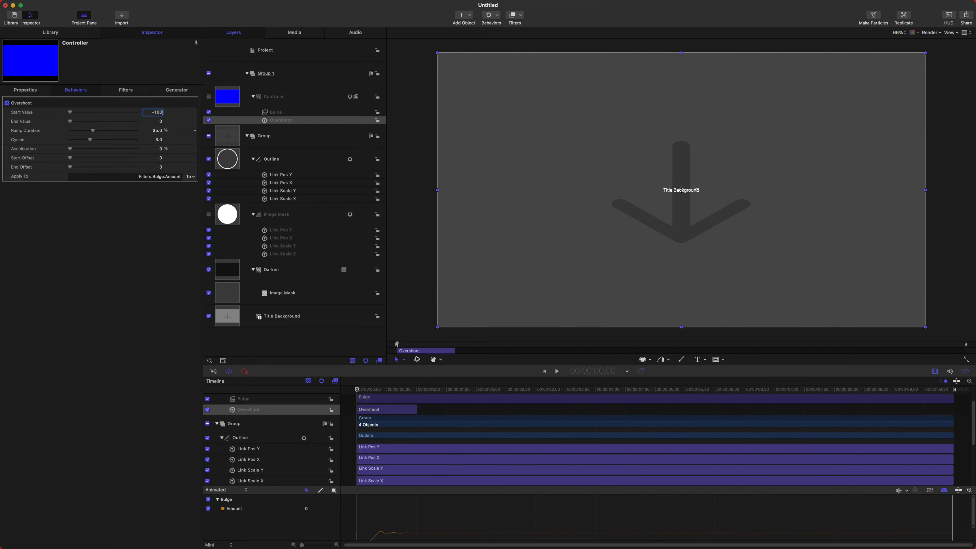
{"action": "type", "text": "-1000"}
{"action": "key", "text": "Return"}
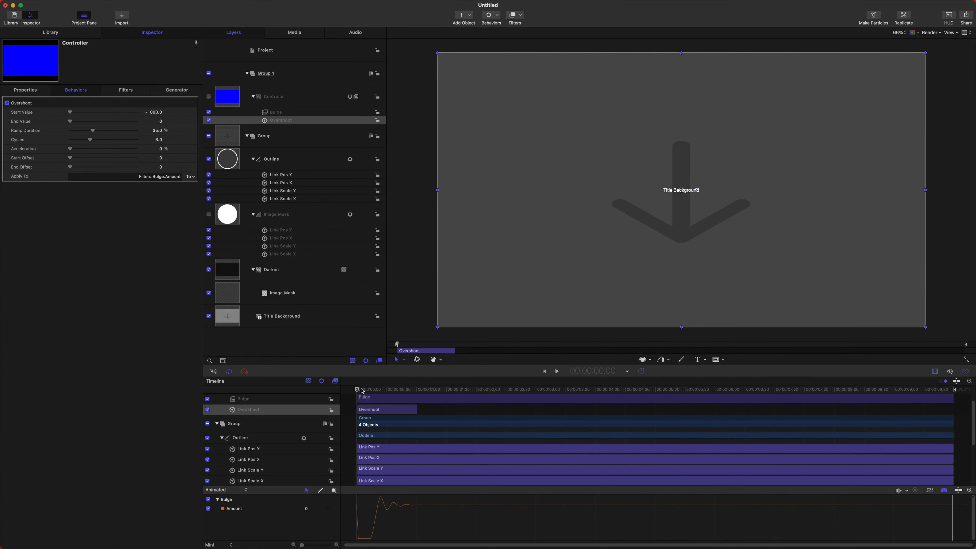
Play the opening animation from the start to review the Overshoot motion.
{"action": "key", "text": "space"}
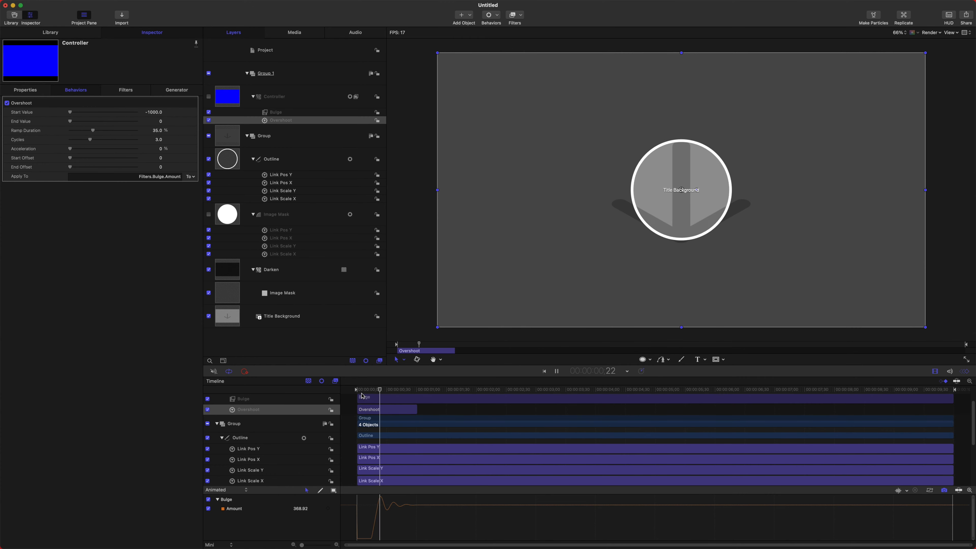
{"action": "left_click", "coordinate": [386, 391]}
{"action": "key", "text": "space"}
Place the playhead at 9;02 and add a Ramp parameter behavior to the Bulge filter's Amount.
{"action": "left_click_drag", "start_coordinate": [868, 390], "coordinate": [896, 389]}
{"action": "left_click", "coordinate": [276, 112]}
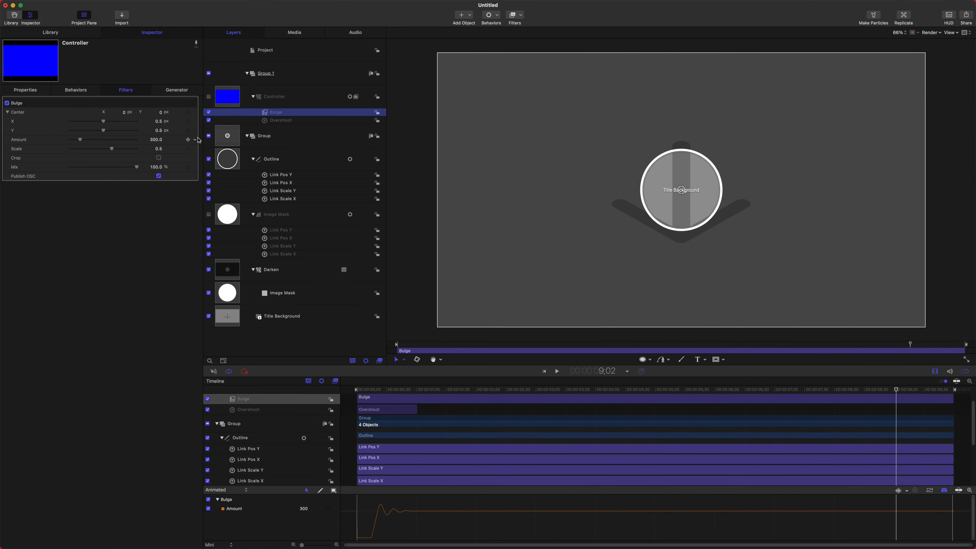
{"action": "left_click", "coordinate": [196, 140]}
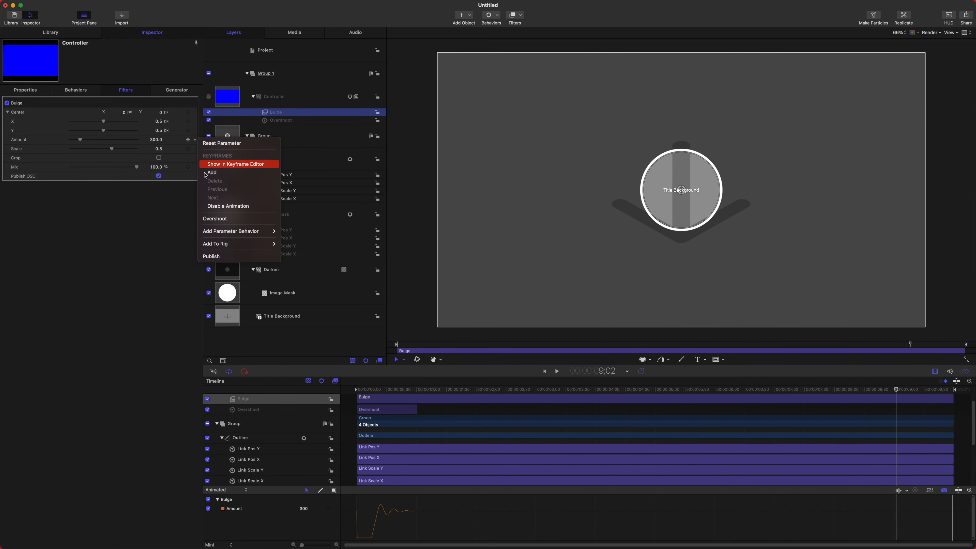
{"action": "mouse_move", "coordinate": [250, 231]}
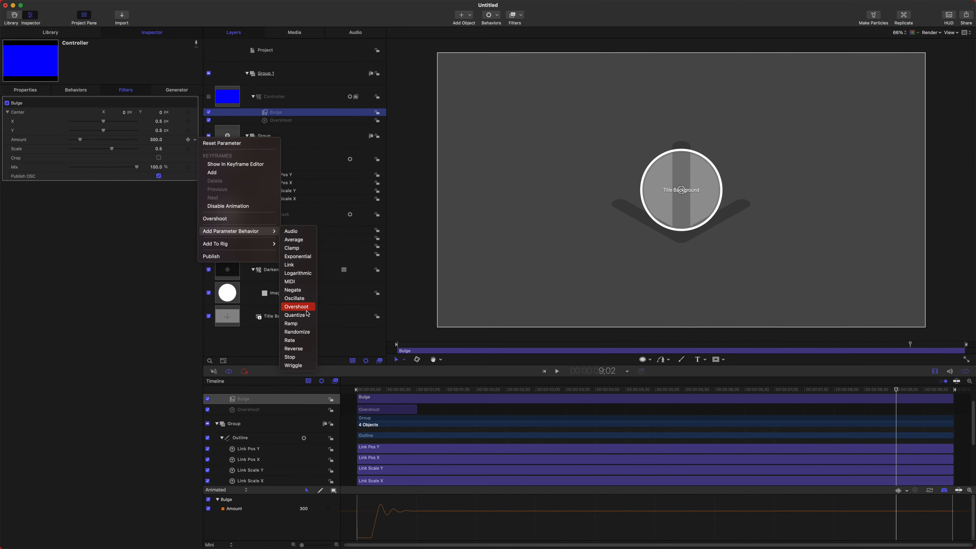
{"action": "left_click", "coordinate": [302, 323]}
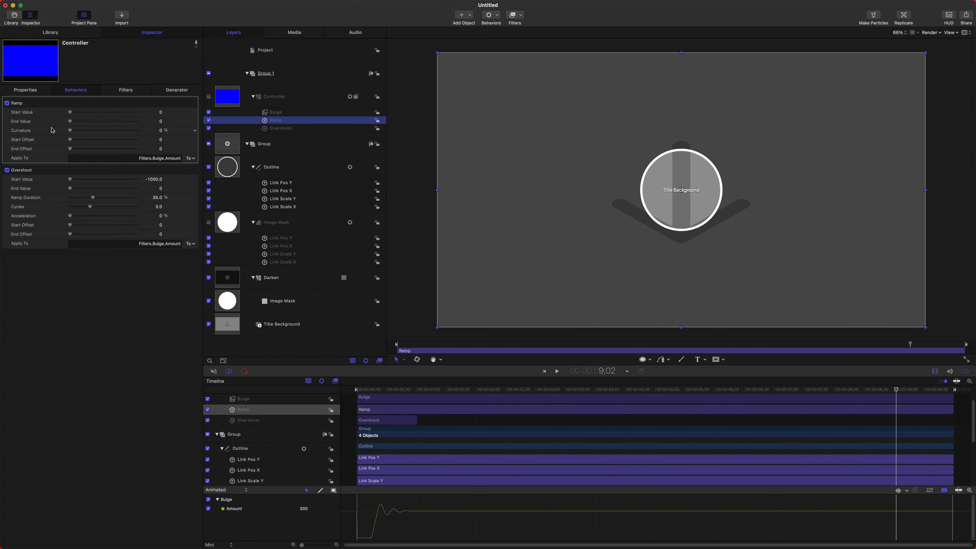
Set the Bulge Amount Ramp's End Value to -1000 and trim the behavior's start to the playhead at 9;02.
{"action": "left_click", "coordinate": [162, 123]}
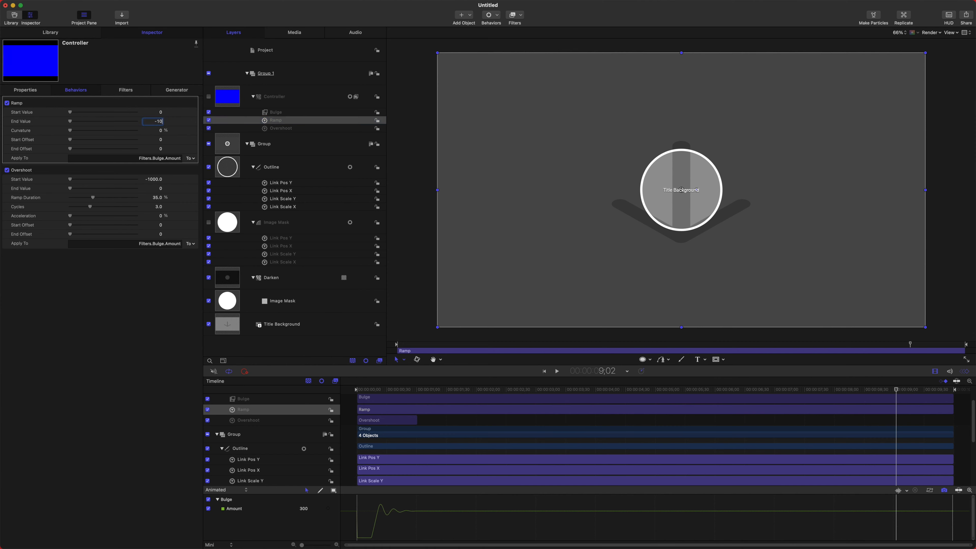
{"action": "key", "text": "Return"}
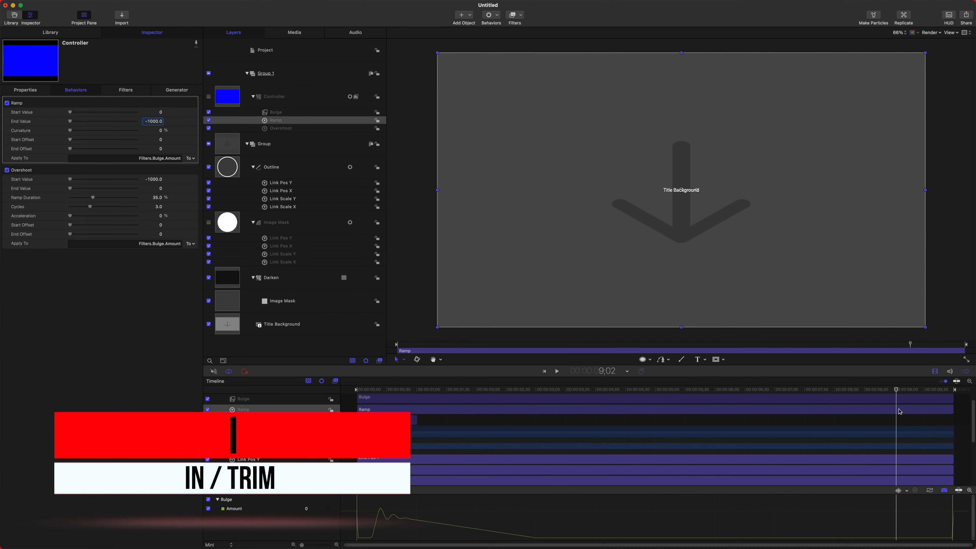
{"action": "key", "text": "i"}
{"action": "left_click_drag", "start_coordinate": [898, 392], "coordinate": [895, 391]}
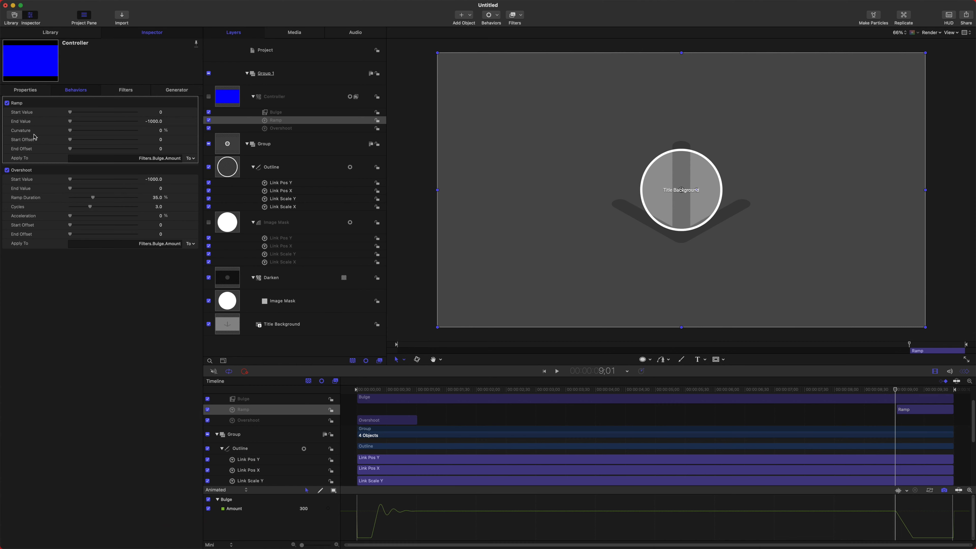
Set the Bulge Amount Ramp's Curvature to 100% and play the closing and opening animation.
{"action": "left_click_drag", "start_coordinate": [77, 133], "coordinate": [284, 135]}
{"action": "key", "text": "space"}
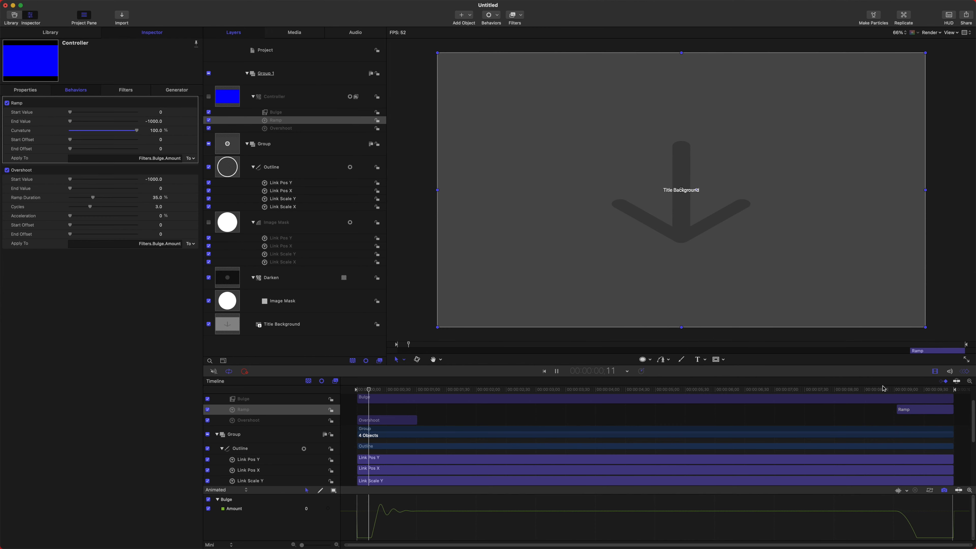
{"action": "key", "text": "space"}
{"action": "left_click", "coordinate": [892, 389]}
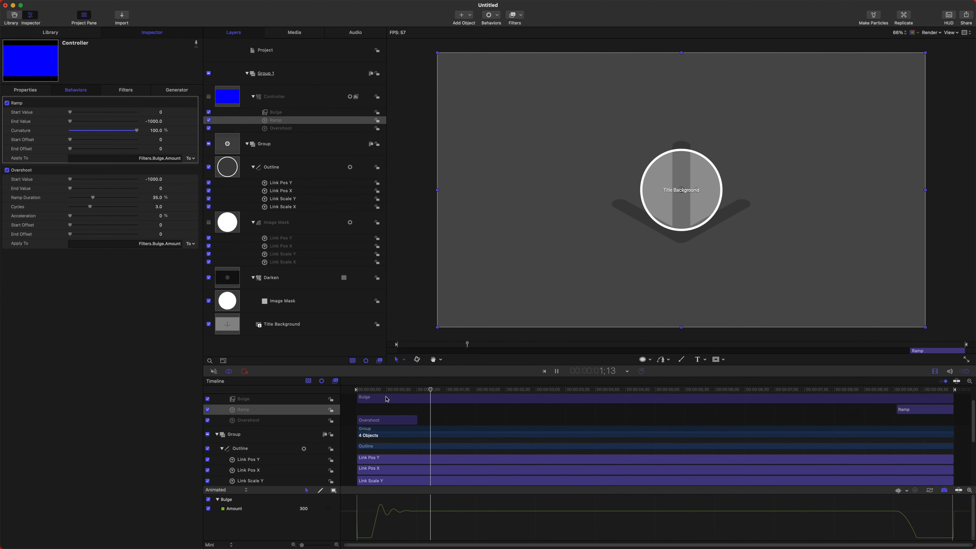
{"action": "key", "text": "space"}
Return to the start of the project and add a Ramp parameter behavior to the Darken layer's Opacity.
{"action": "left_click", "coordinate": [290, 282]}
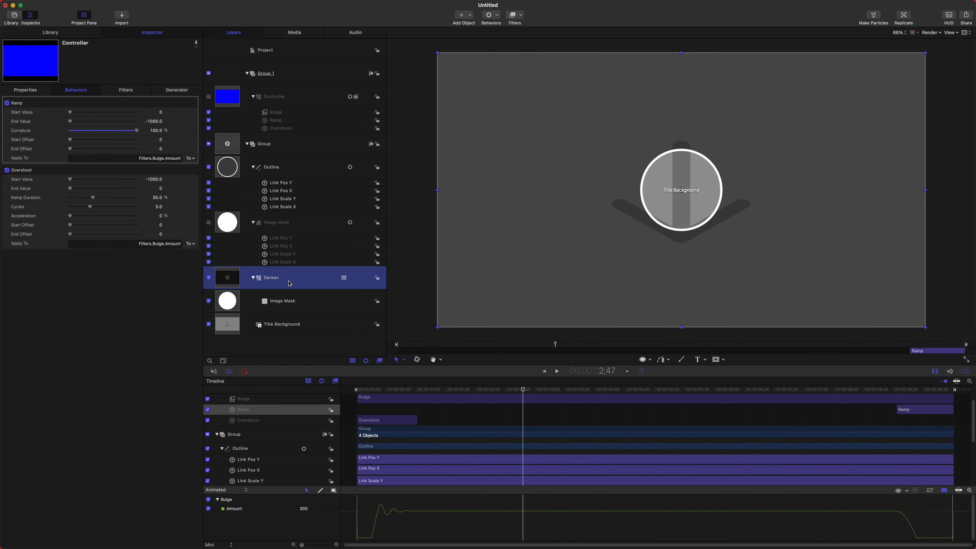
{"action": "left_click_drag", "start_coordinate": [392, 390], "coordinate": [253, 390]}
{"action": "left_click", "coordinate": [195, 225]}
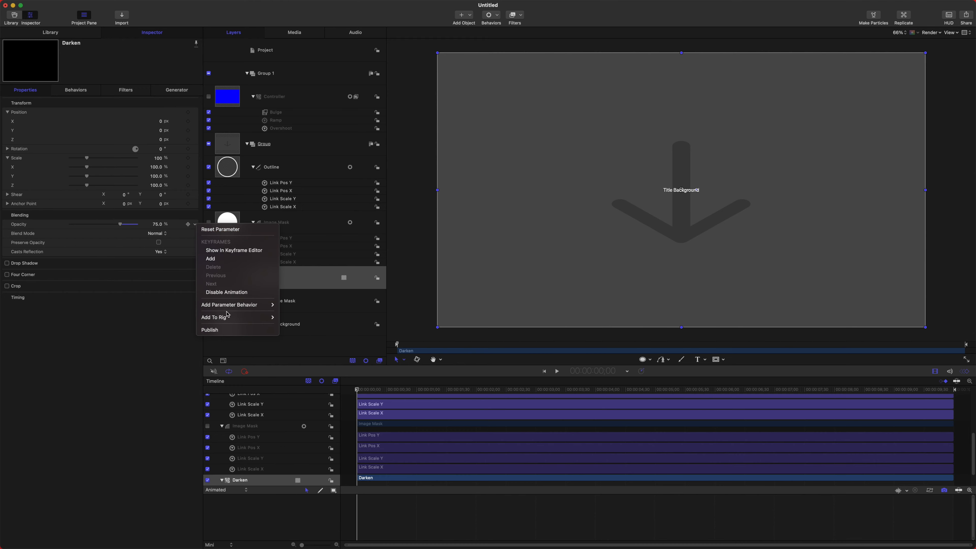
{"action": "mouse_move", "coordinate": [269, 305]}
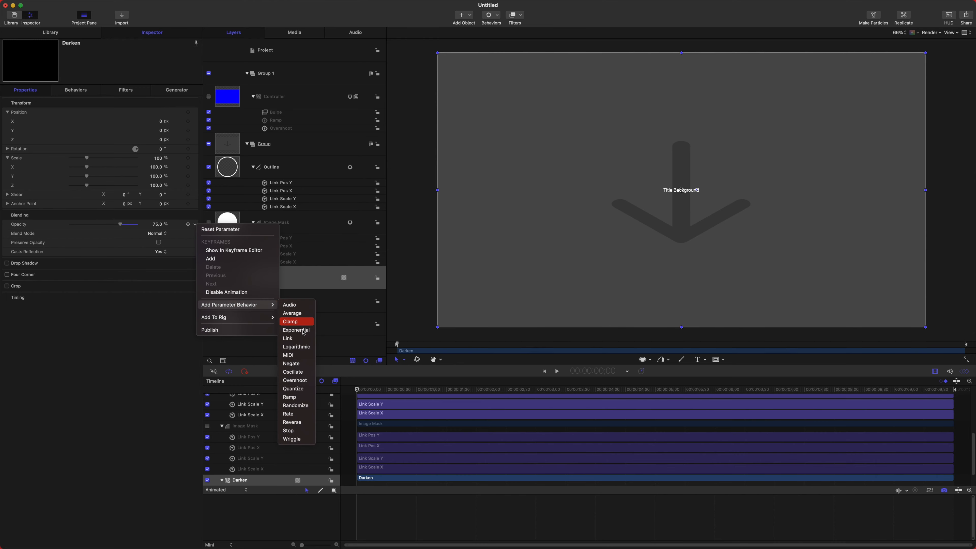
{"action": "left_click", "coordinate": [290, 397]}
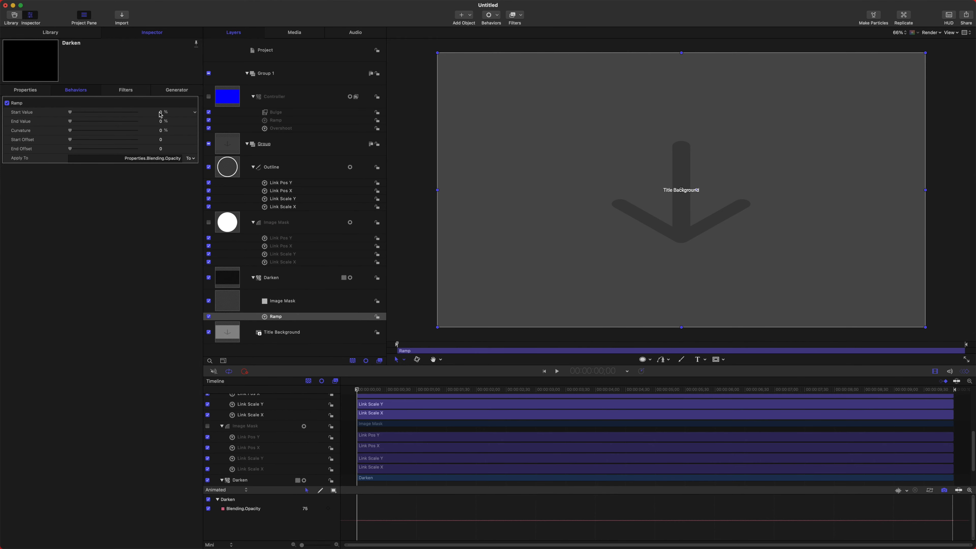
Set the Start Value of Darken's opacity Ramp to -100%.
{"action": "left_click", "coordinate": [161, 112]}
{"action": "type", "text": "-100"}
{"action": "key", "text": "Return"}
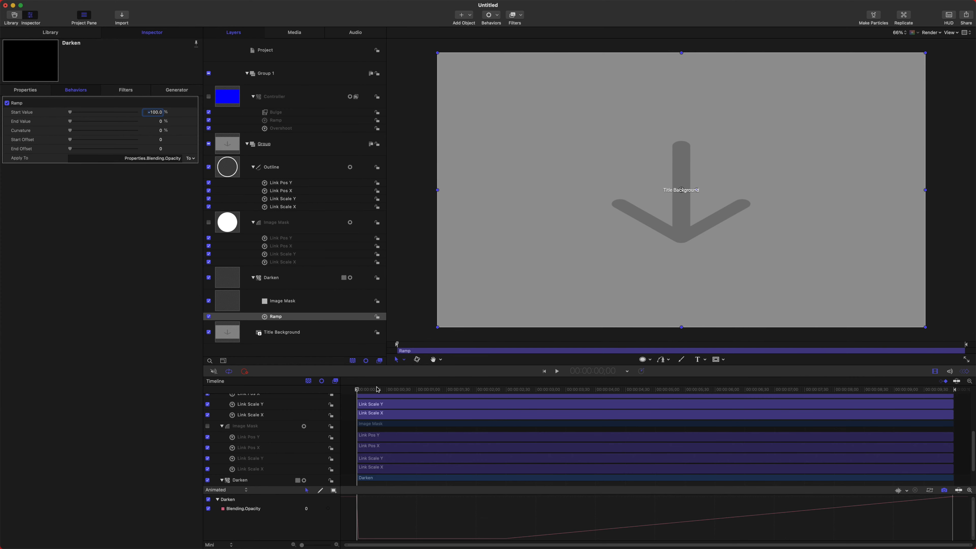
Trim Darken's opacity Ramp to end at frame 30 and set its Curvature to 100%.
{"action": "mouse_move", "coordinate": [377, 390]}
{"action": "left_mouse_down"}
{"action": "mouse_move", "coordinate": [368, 389]}
{"action": "mouse_move", "coordinate": [388, 391]}
{"action": "left_mouse_up"}
{"action": "key", "text": "o"}
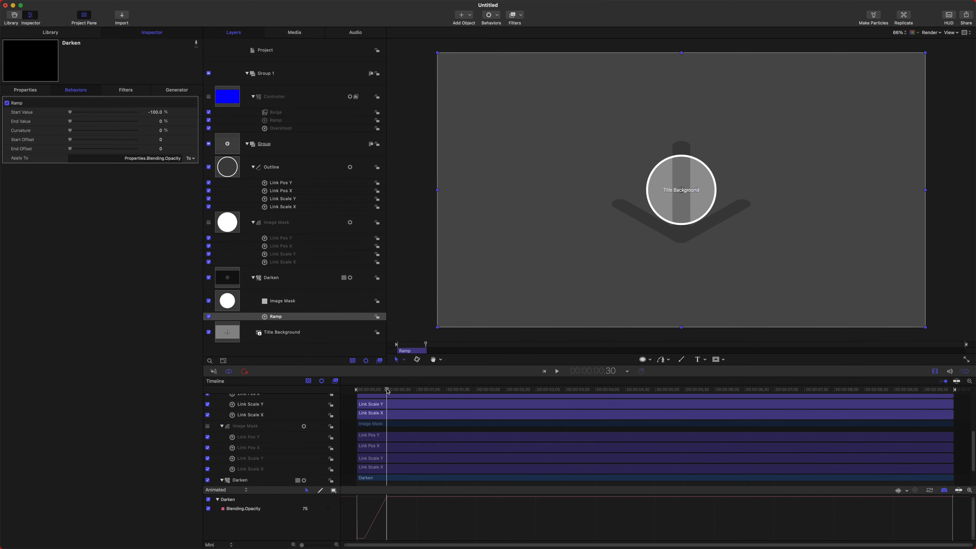
{"action": "key", "text": "Home"}
{"action": "left_click_drag", "start_coordinate": [84, 133], "coordinate": [295, 231]}
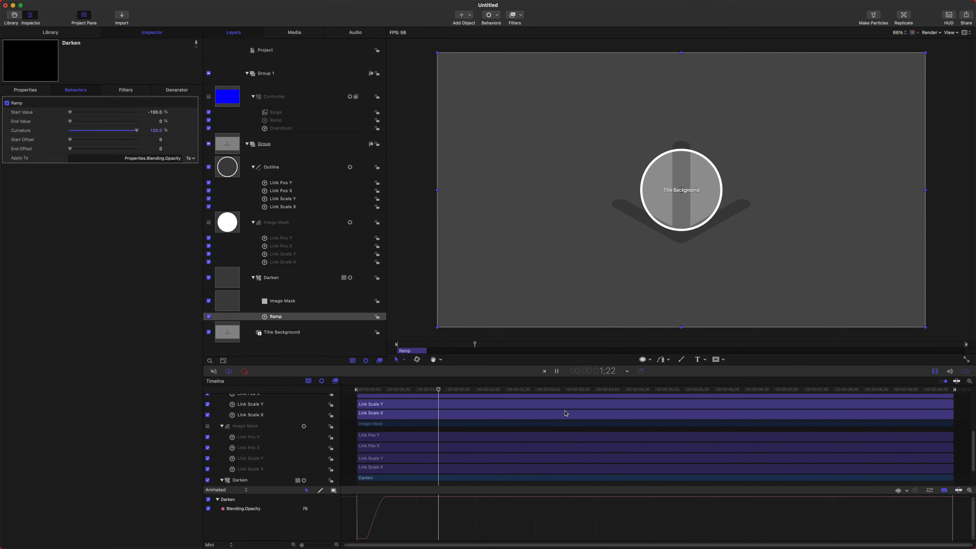
Duplicate Darken's Ramp and trim the copy to run from 9;00 to the end of the project.
{"action": "left_click_drag", "start_coordinate": [865, 389], "coordinate": [896, 390]}
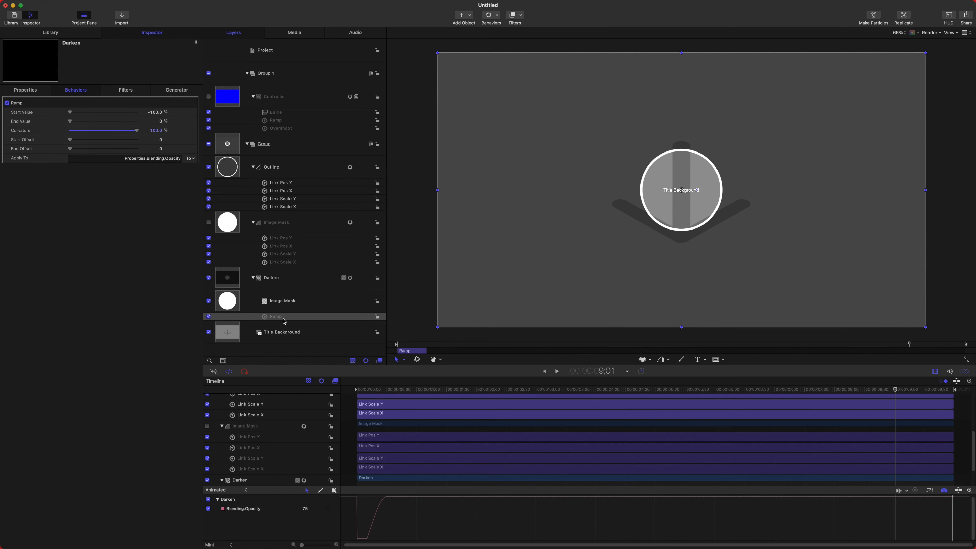
{"action": "key", "text": "super+d"}
{"action": "scroll", "coordinate": [870, 445], "scroll_direction": "down", "scroll_amount": 3}
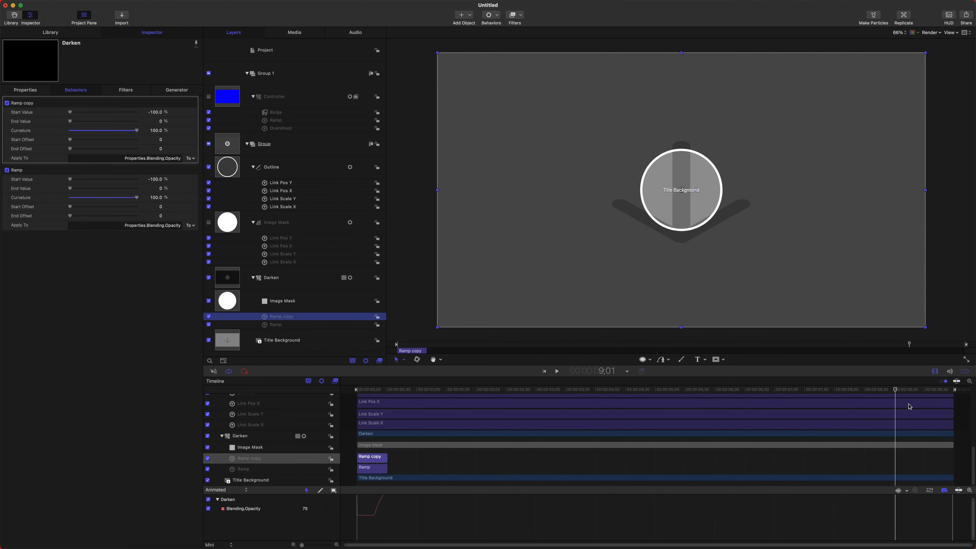
{"action": "key", "text": "i"}
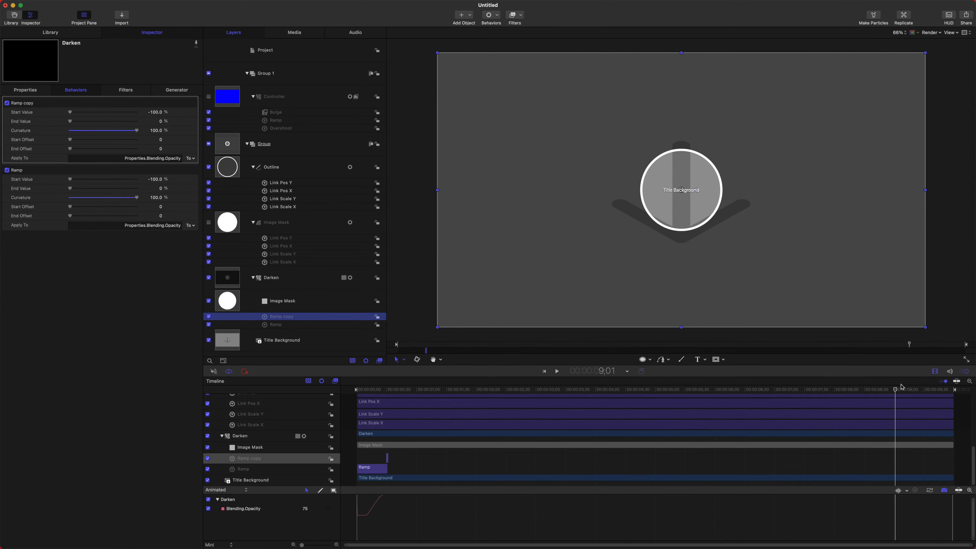
{"action": "key", "text": "End"}
{"action": "key", "text": "o"}
{"action": "left_click", "coordinate": [895, 392]}
{"action": "key", "text": "i"}
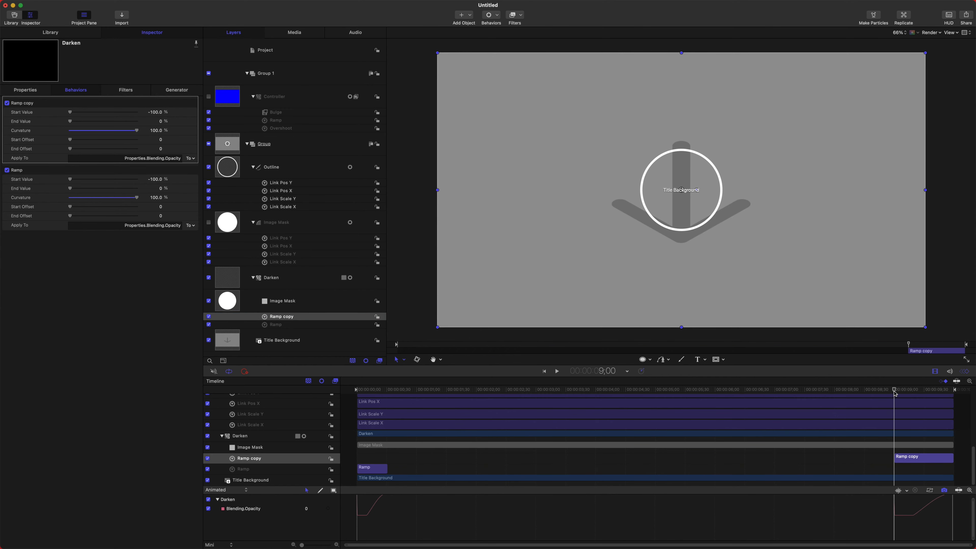
Set the duplicated Darken Ramp's Start Value to 0% and its End Value to -100%.
{"action": "key", "text": "Left"}
{"action": "left_click", "coordinate": [155, 113]}
{"action": "left_click", "coordinate": [162, 121]}
{"action": "type", "text": "-100"}
{"action": "key", "text": "Return"}
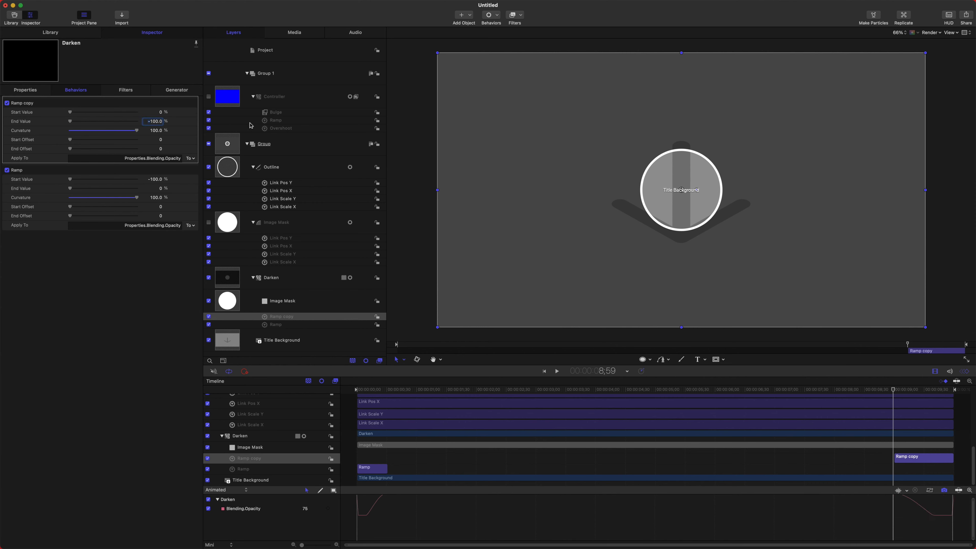
Play the project's ending and opening to review the Darken layer's opacity fades.
{"action": "key", "text": "space"}
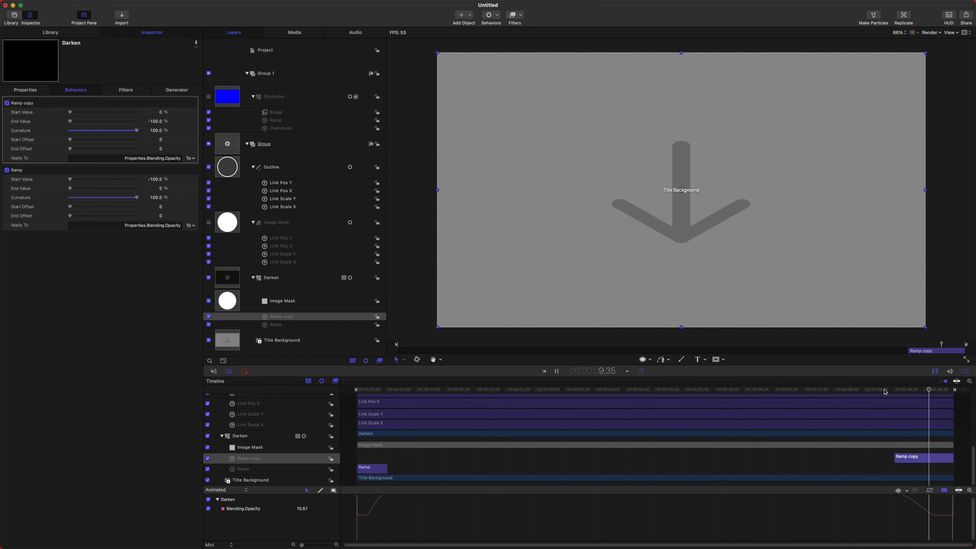
{"action": "left_click", "coordinate": [898, 389]}
{"action": "key", "text": "space"}
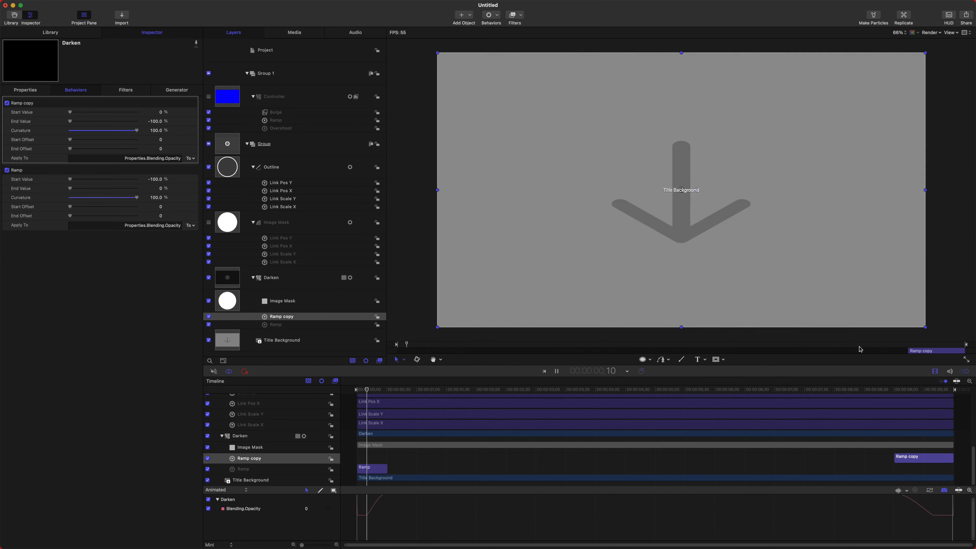
{"action": "key", "text": "space"}
Publish the Outline shape's Outline switch, Brush Color, Brush Opacity and Width parameters.
{"action": "left_click", "coordinate": [304, 170]}
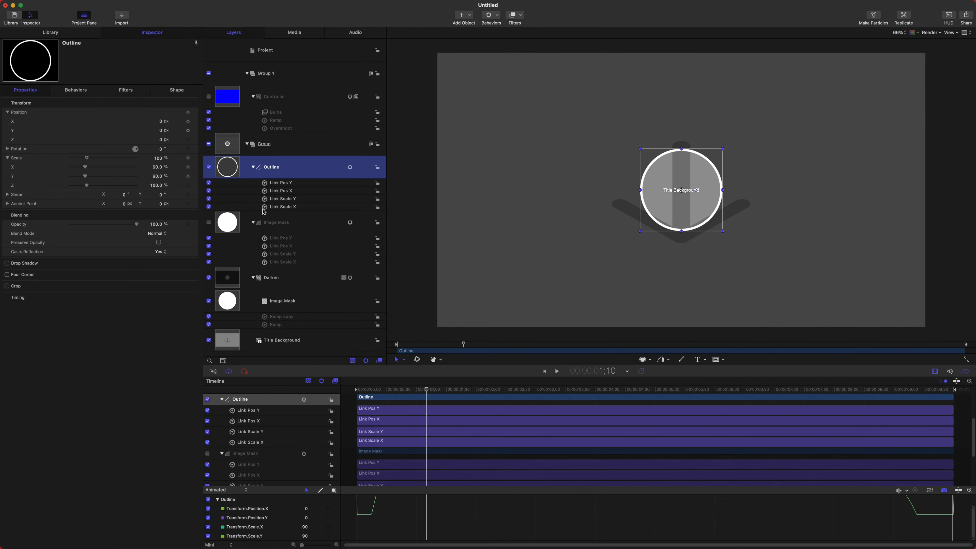
{"action": "left_click", "coordinate": [177, 90]}
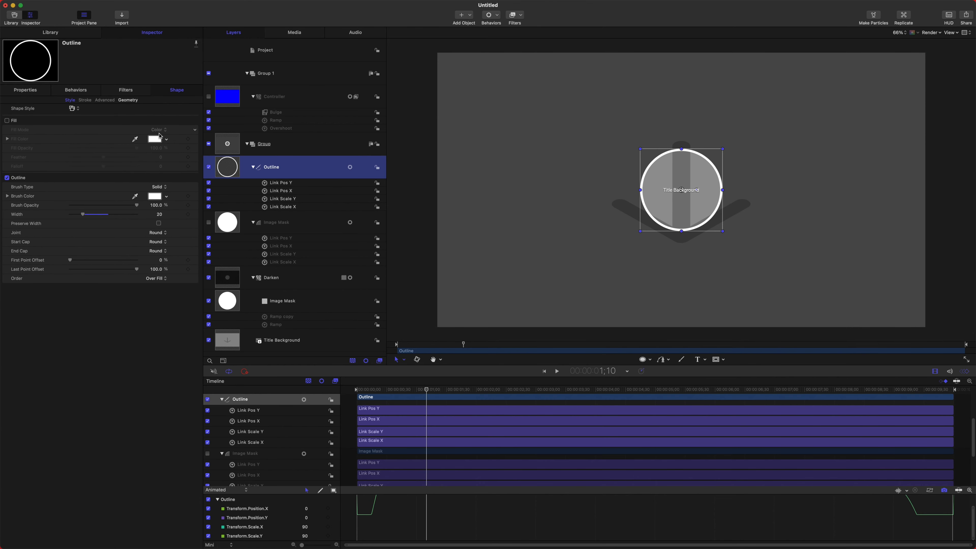
{"action": "left_click", "coordinate": [194, 178]}
{"action": "left_click", "coordinate": [213, 259]}
{"action": "left_click", "coordinate": [196, 198]}
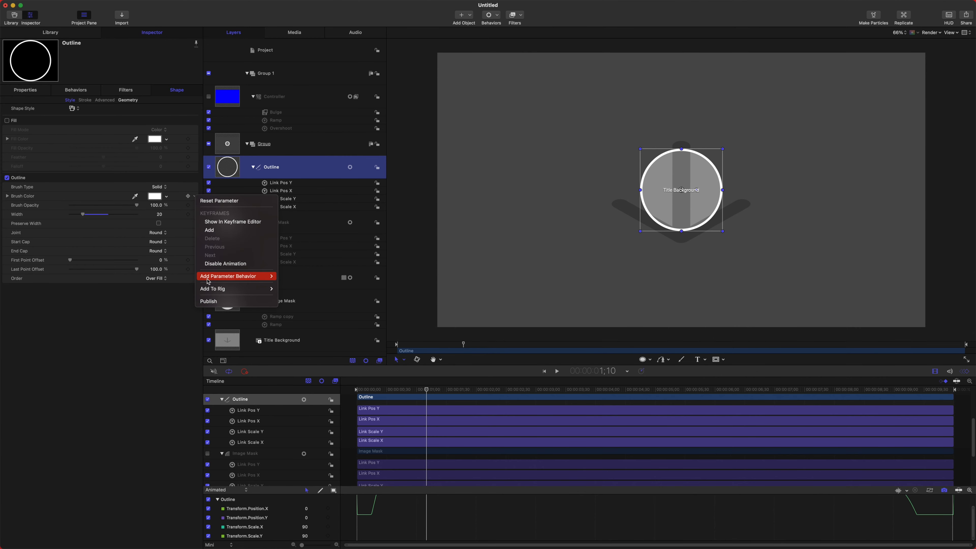
{"action": "left_click", "coordinate": [213, 302]}
{"action": "left_click", "coordinate": [195, 205]}
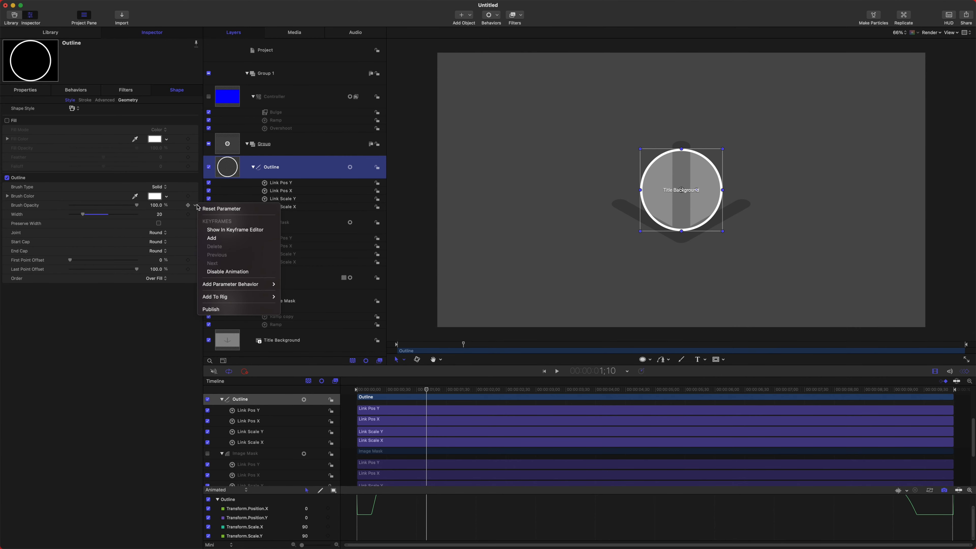
{"action": "left_click", "coordinate": [213, 309]}
{"action": "left_click", "coordinate": [195, 214]}
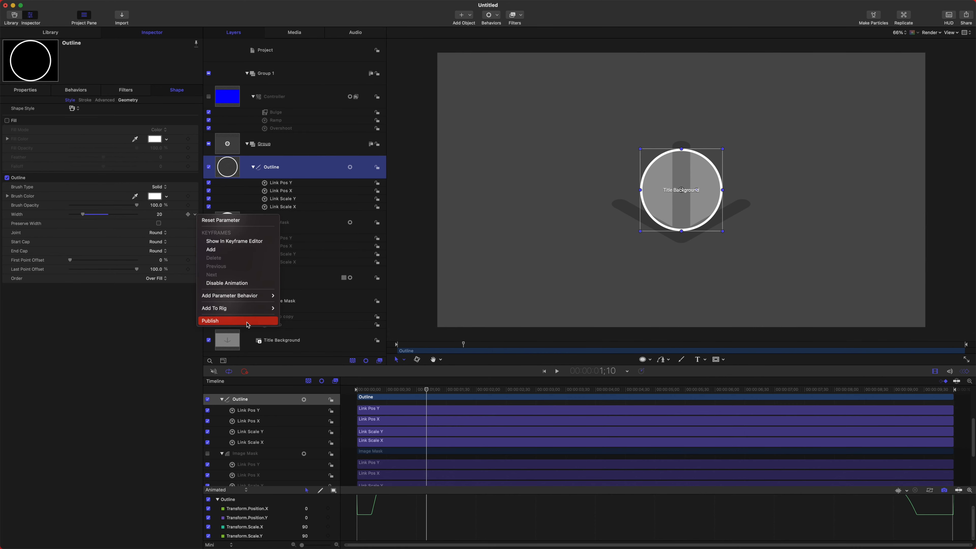
{"action": "left_click", "coordinate": [246, 321]}
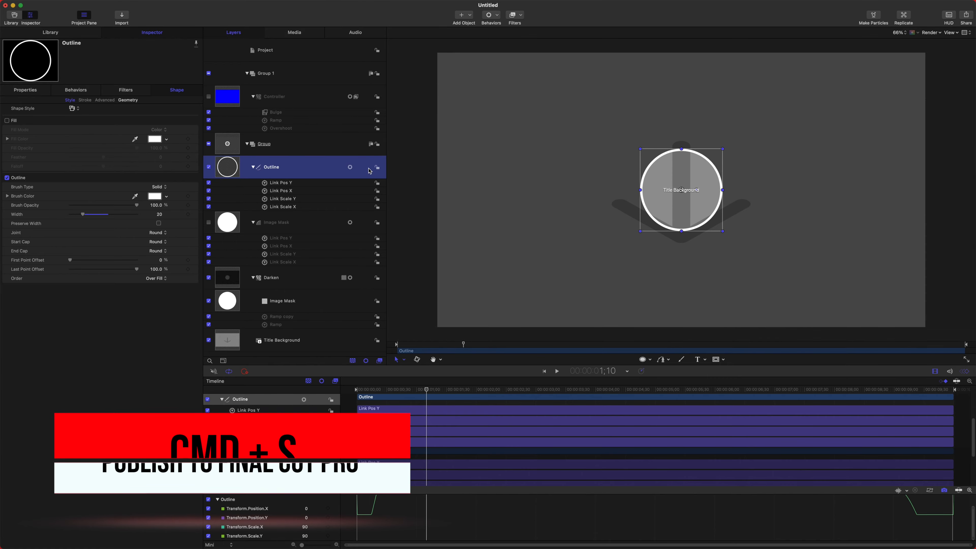
Publish the title template as "Circle Screen Highlight" in the category The Final Cut Bro.
{"action": "key", "text": "super+s"}
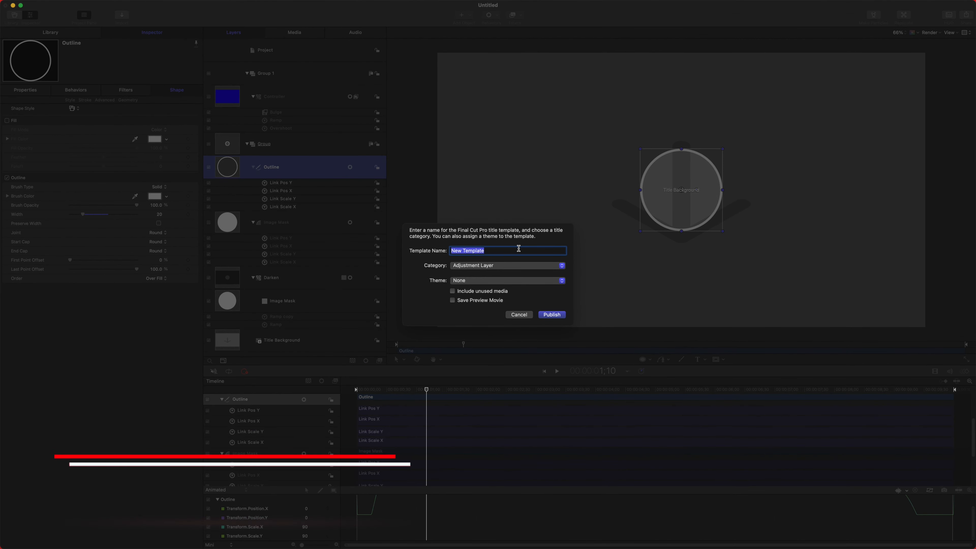
{"action": "type", "text": "Scre"}
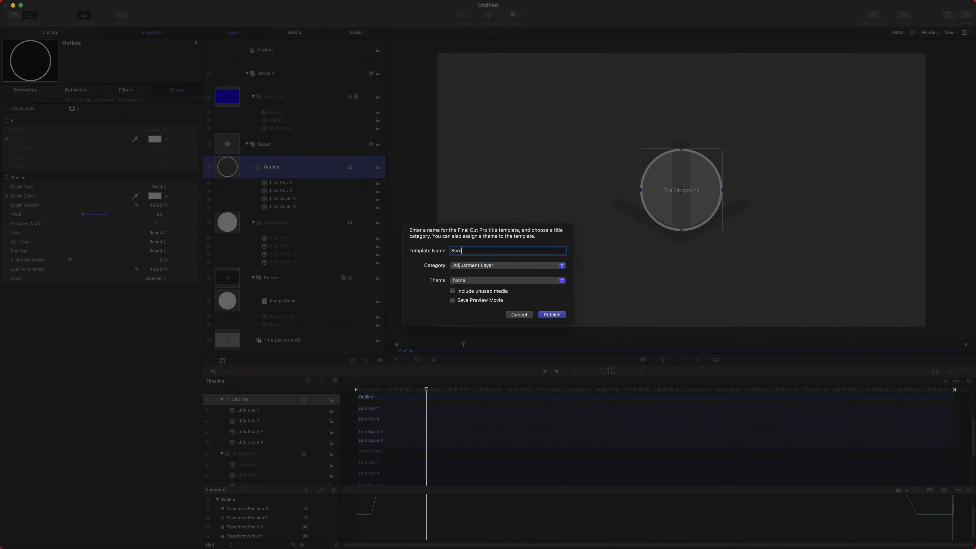
{"action": "type", "text": "en Highlight"}
{"action": "left_click", "coordinate": [451, 251]}
{"action": "type", "text": "Circle"}
{"action": "left_click", "coordinate": [493, 266]}
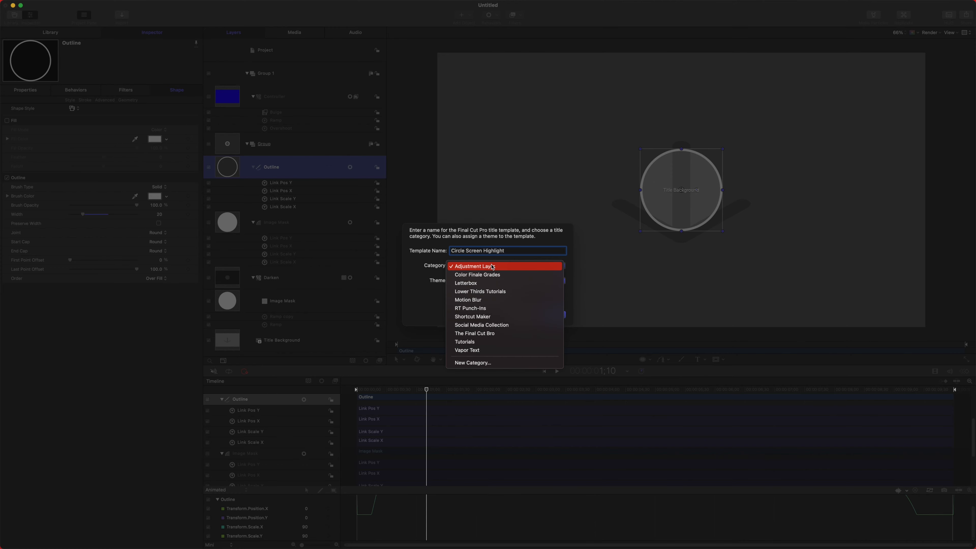
{"action": "left_click", "coordinate": [495, 334]}
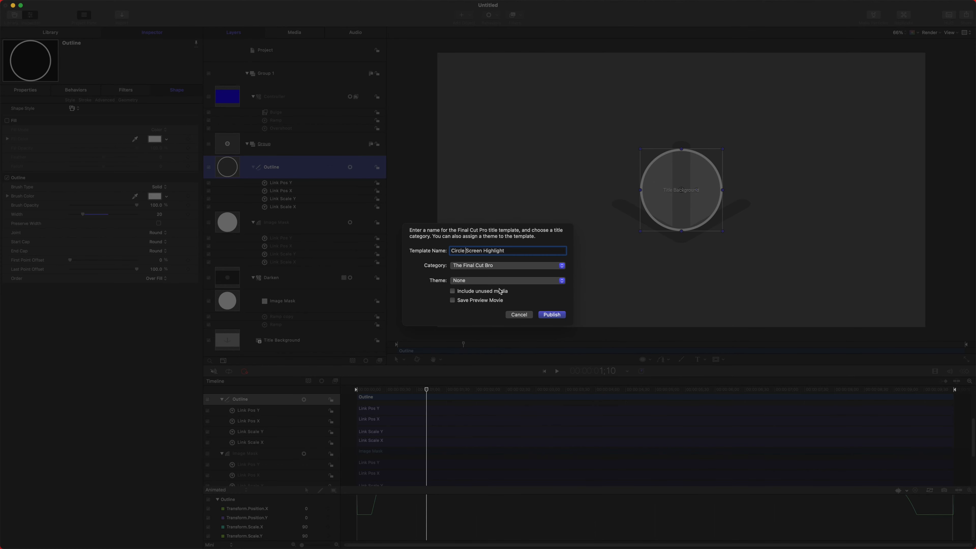
{"action": "left_click", "coordinate": [551, 315]}
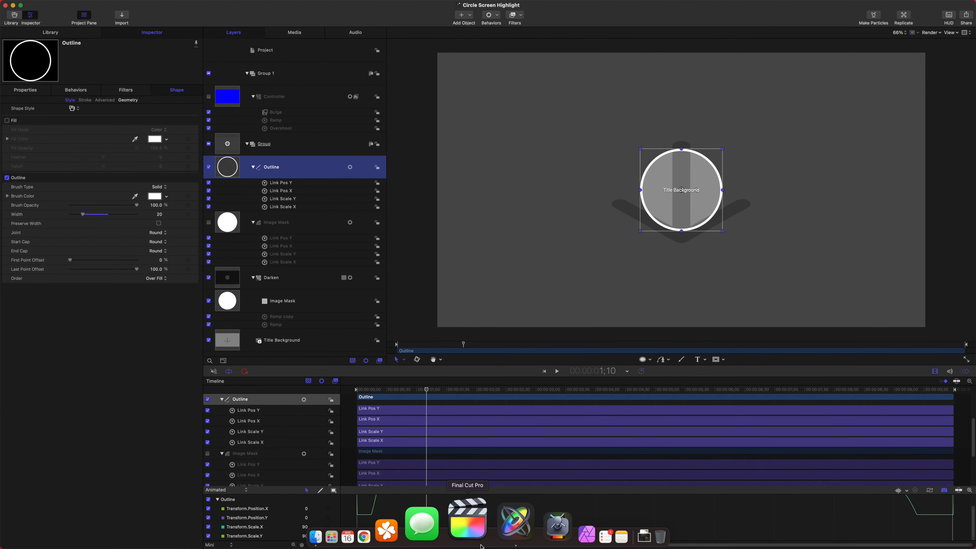
Switch to Final Cut Pro and add the Circle Screen Highlight title above the tutorial clips at about 1:02.
{"action": "left_click", "coordinate": [480, 542]}
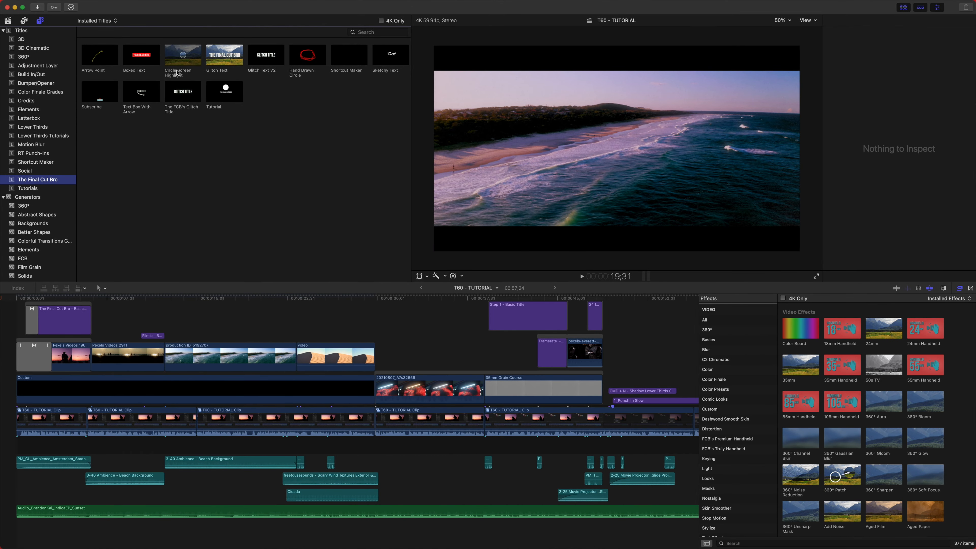
{"action": "left_click", "coordinate": [177, 72]}
{"action": "left_click_drag", "start_coordinate": [179, 69], "coordinate": [279, 321]}
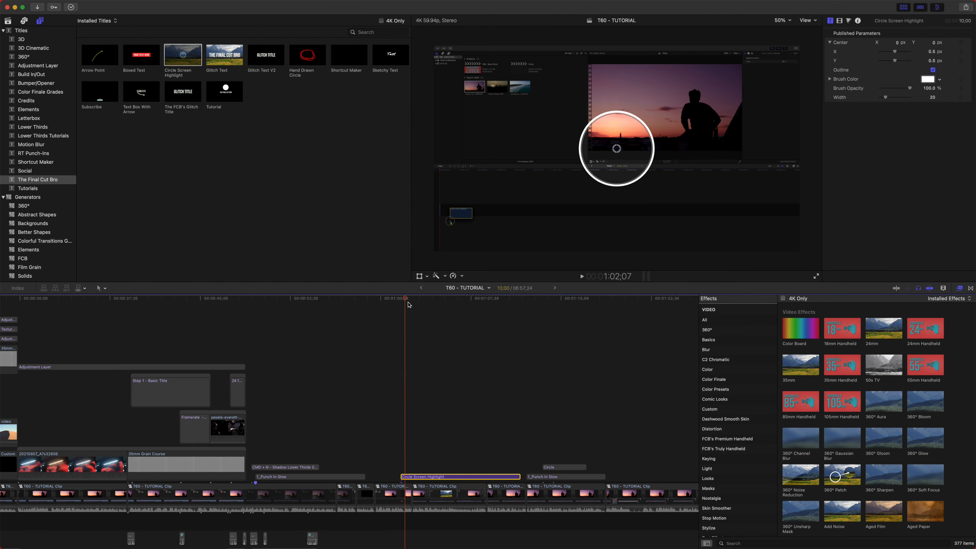
Play the Circle Screen Highlight title from its beginning to review the opening animation over the footage.
{"action": "left_click", "coordinate": [399, 299]}
{"action": "key", "text": "space"}
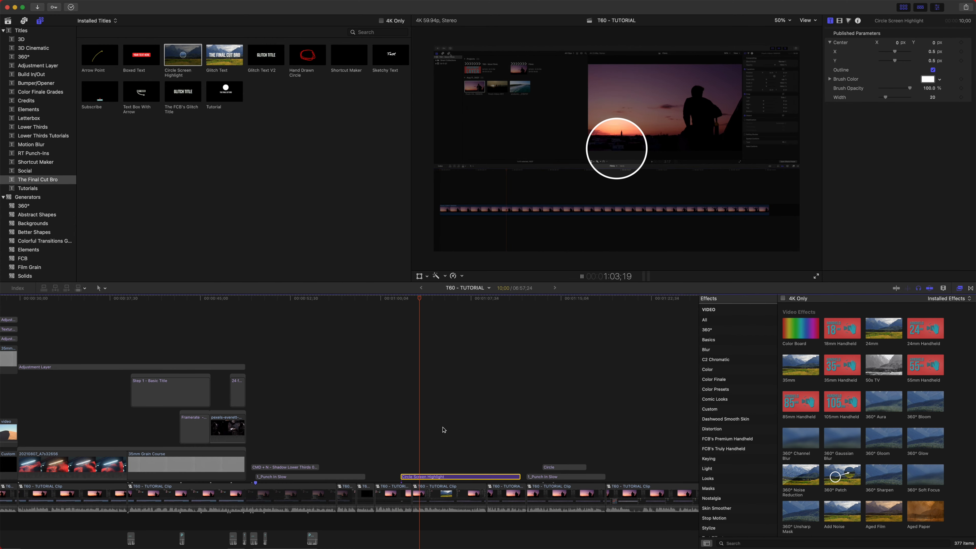
{"action": "key", "text": "space"}
Move the highlight over the lower-left timeline area of the footage, enlarge its circle and replay its opening animation.
{"action": "left_click_drag", "start_coordinate": [618, 154], "coordinate": [520, 163]}
{"action": "left_click_drag", "start_coordinate": [476, 191], "coordinate": [494, 182]}
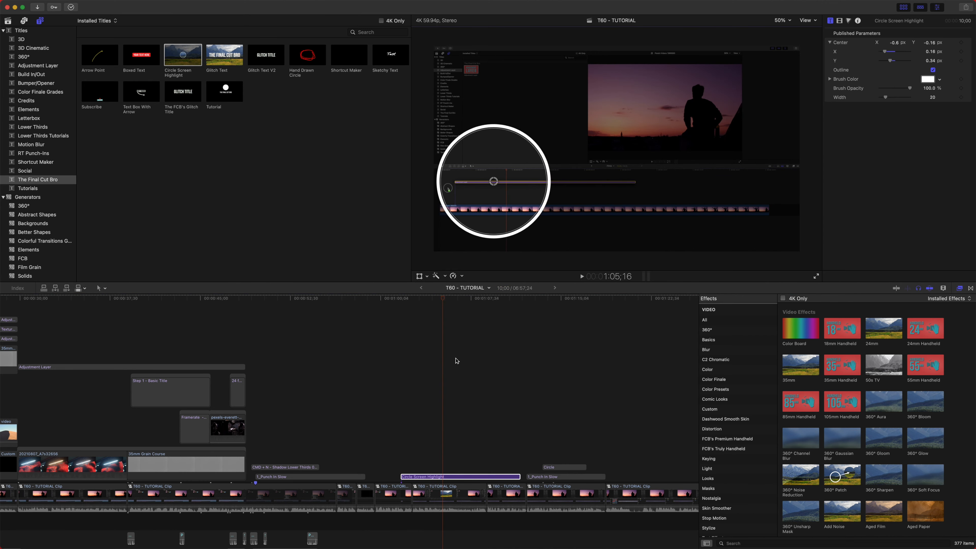
{"action": "left_click", "coordinate": [400, 297]}
{"action": "key", "text": "space"}
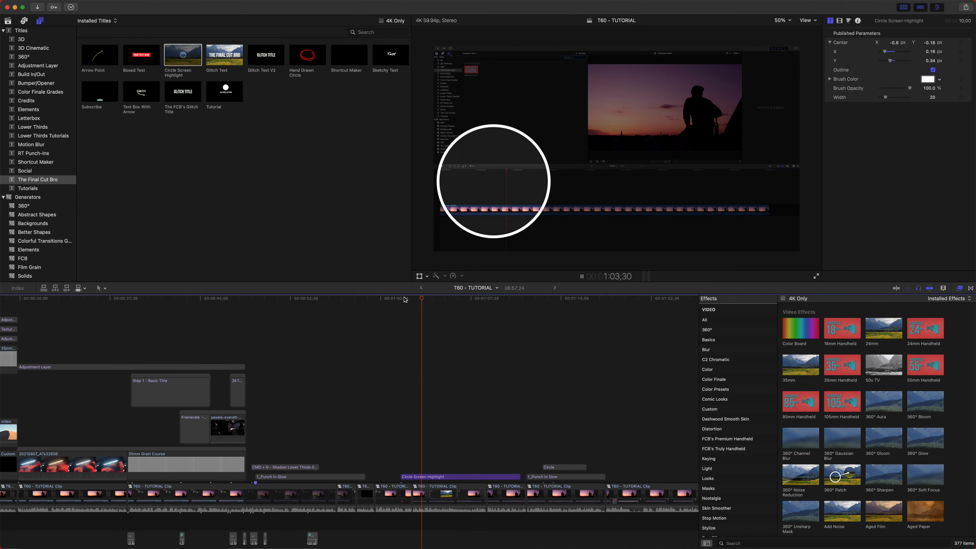
Animate the highlight's Center with a keyframe at 1:03;35 and the circle shifted horizontally to the right near the title's end.
{"action": "left_click", "coordinate": [418, 299]}
{"action": "left_click", "coordinate": [961, 42]}
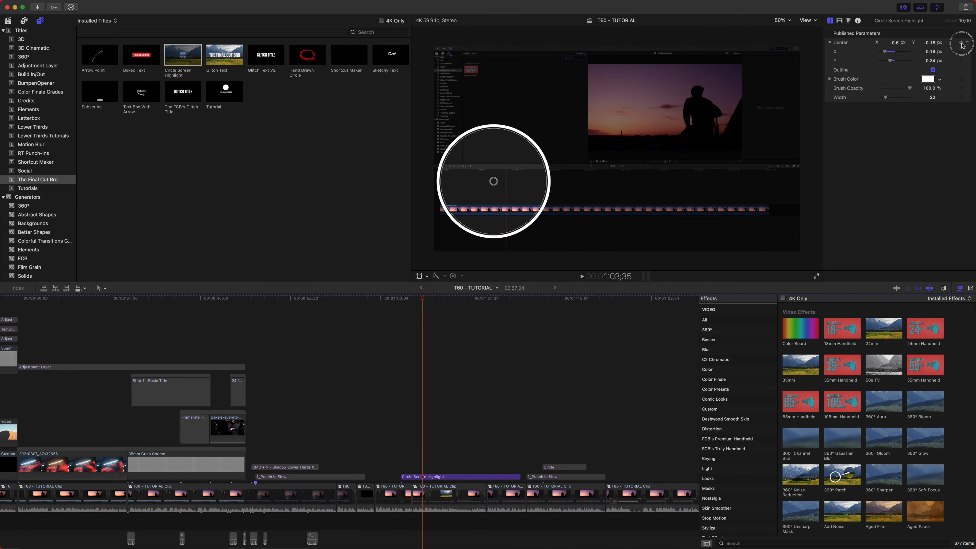
{"action": "left_click_drag", "start_coordinate": [423, 298], "coordinate": [493, 300]}
{"action": "left_click_drag", "start_coordinate": [494, 181], "coordinate": [669, 181]}
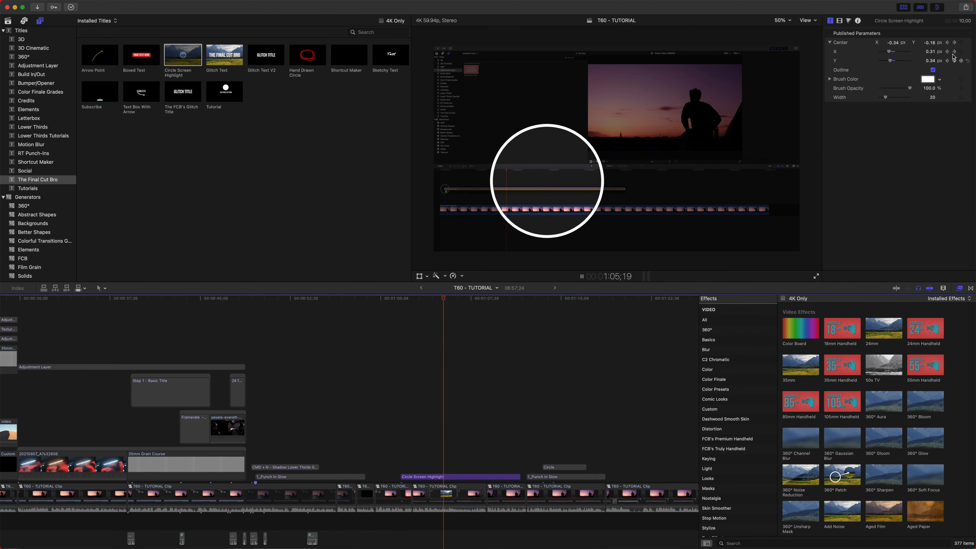